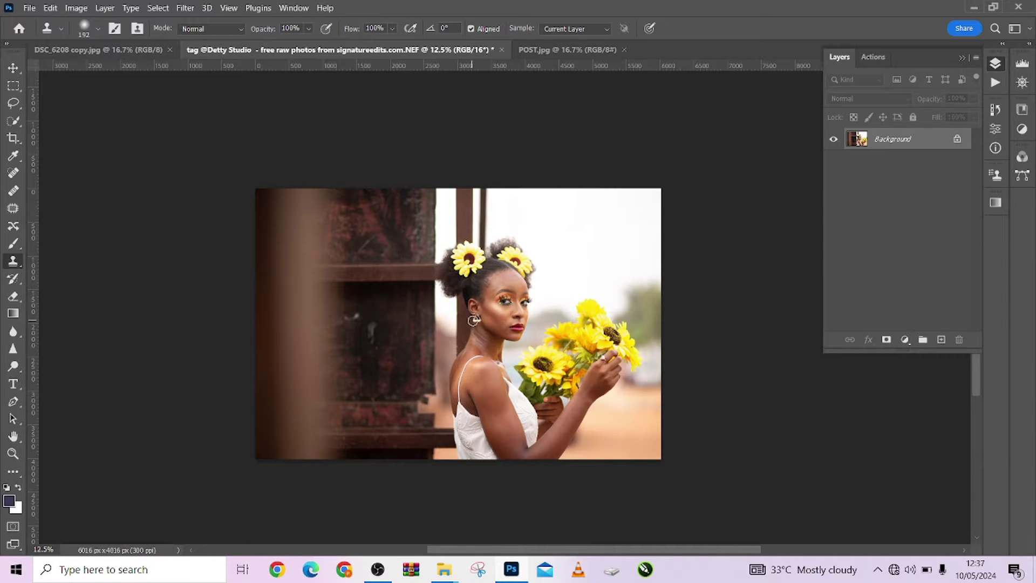
Step: Activate the Move tool and bring up the list of saved actions
click(12, 68)
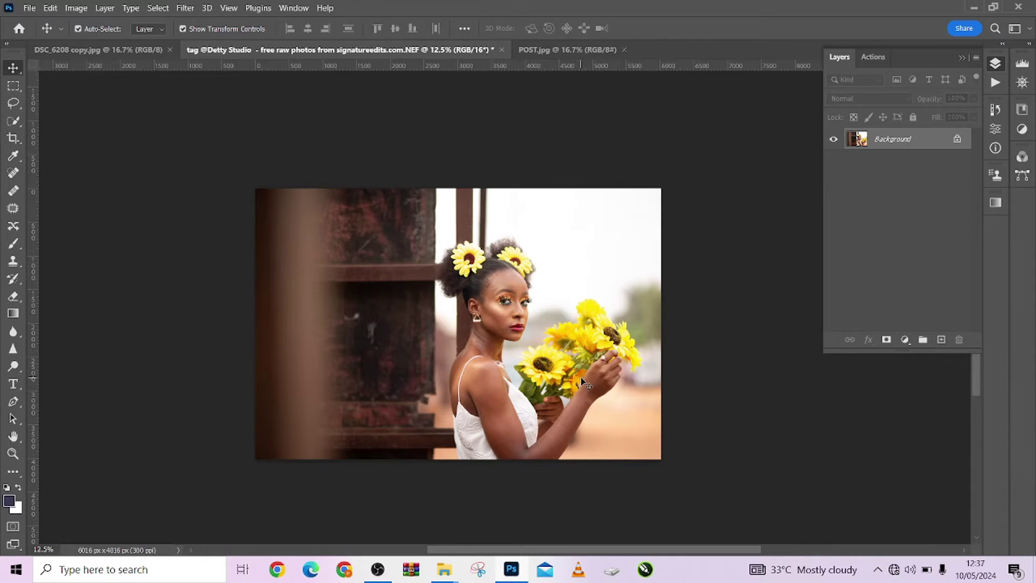
key(ctrl+plus)
key(ctrl+minus)
key(ctrl+plus)
key(ctrl+plus)
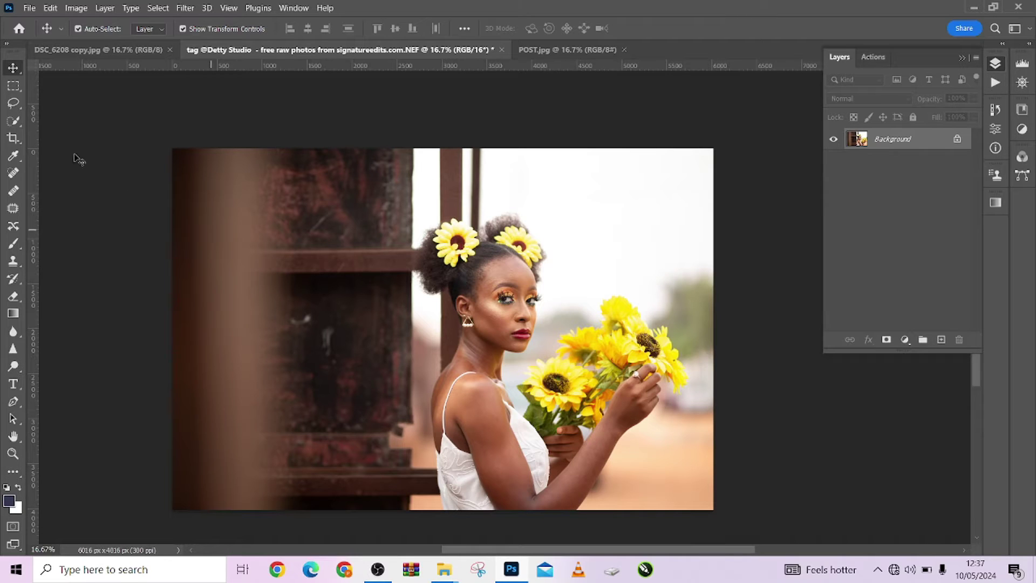
click(295, 11)
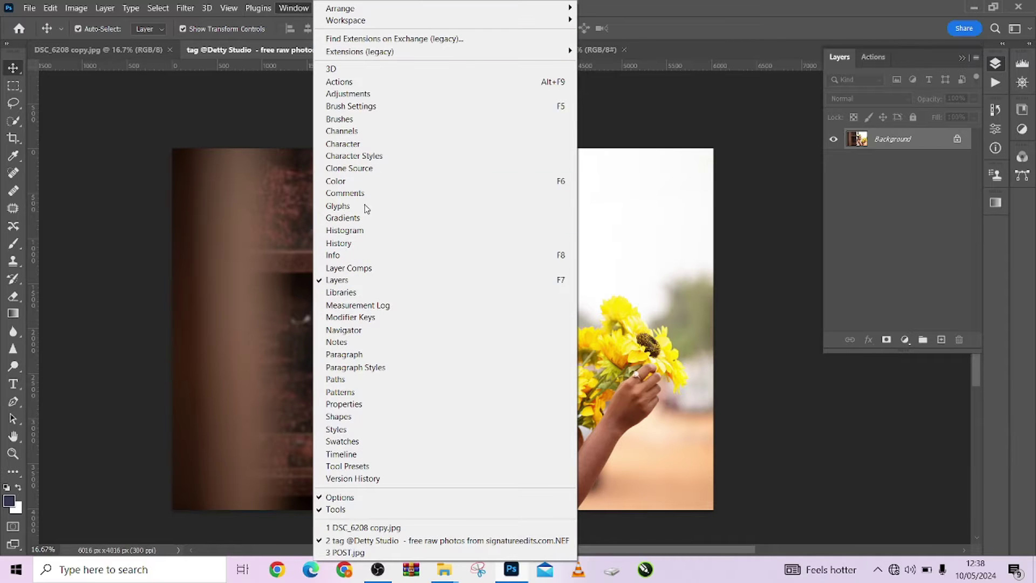
click(294, 7)
click(291, 8)
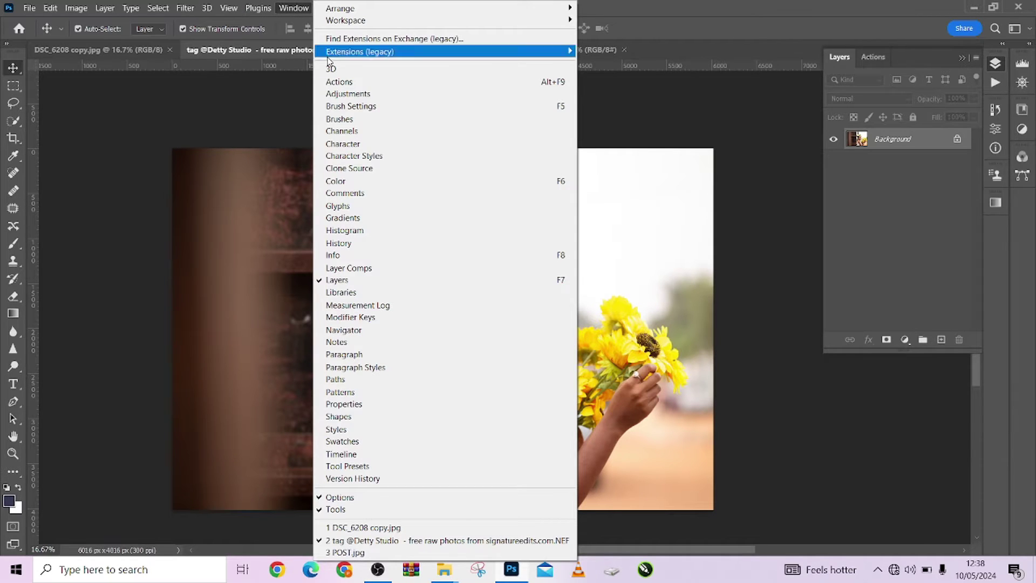
click(340, 83)
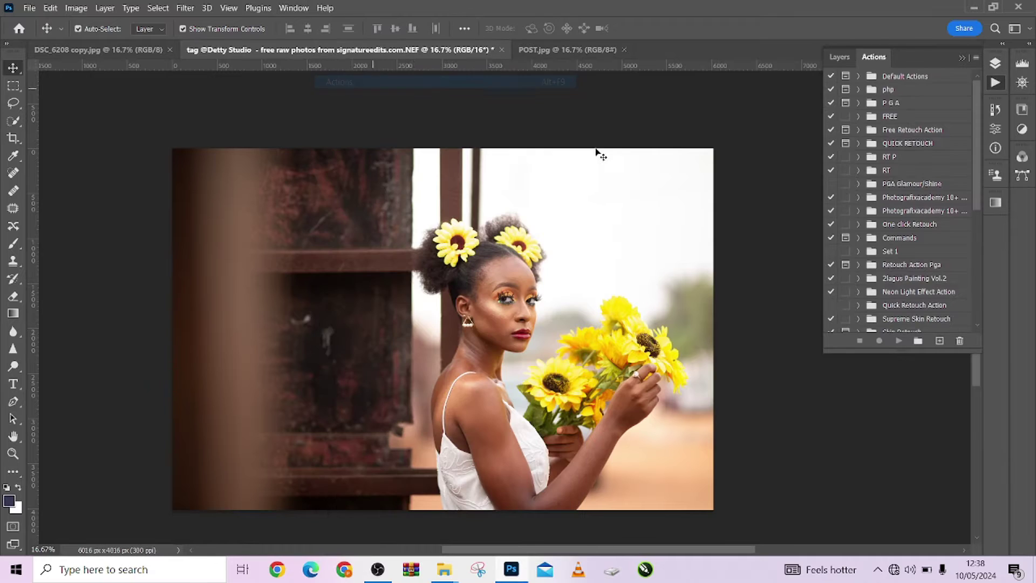
Step: Play RetouchAction from the Retouch Action Pga set, using a Median radius of 3 pixels
click(906, 133)
scroll(908, 161, down, 2)
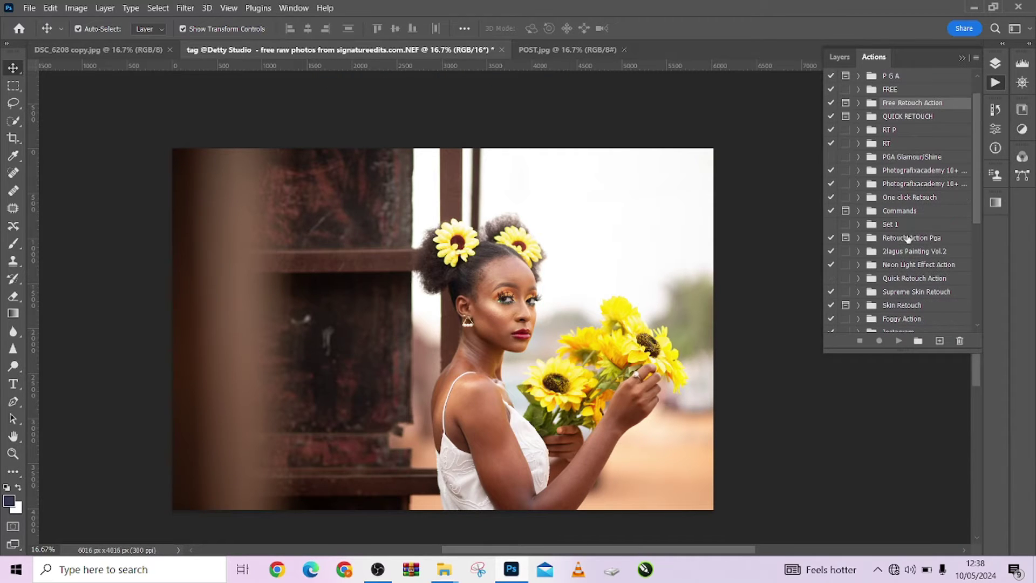
click(908, 237)
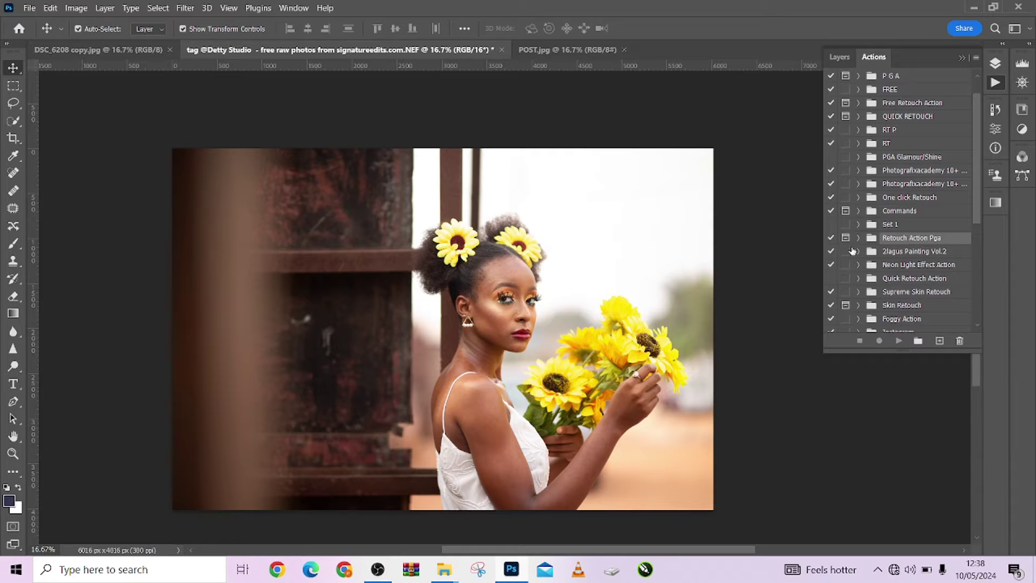
click(858, 238)
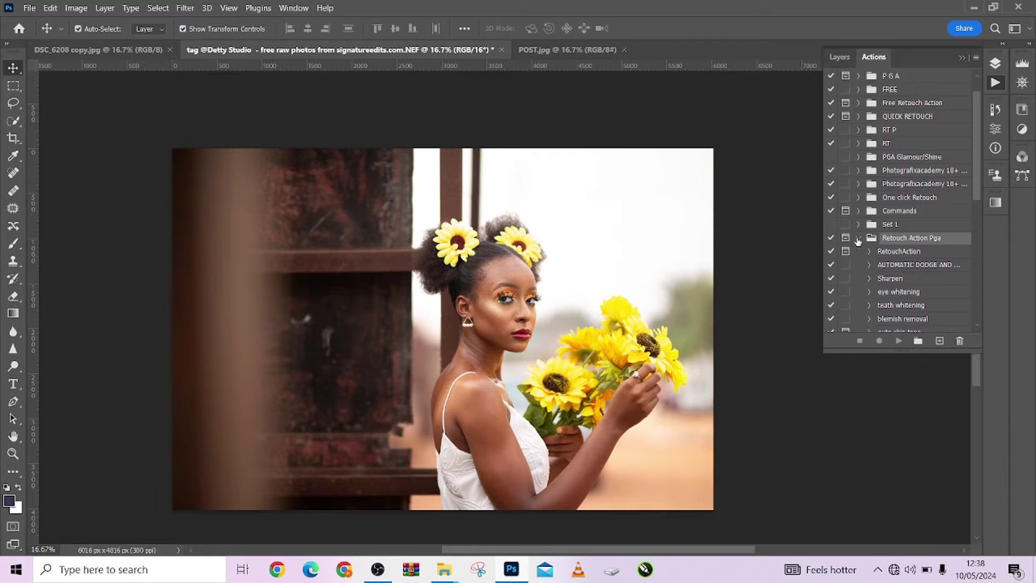
click(900, 252)
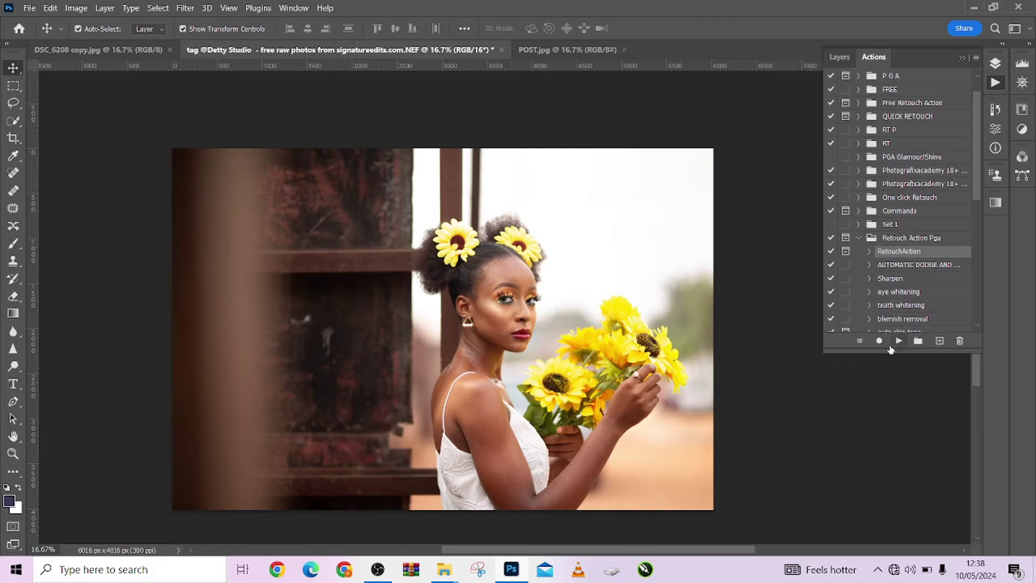
click(897, 341)
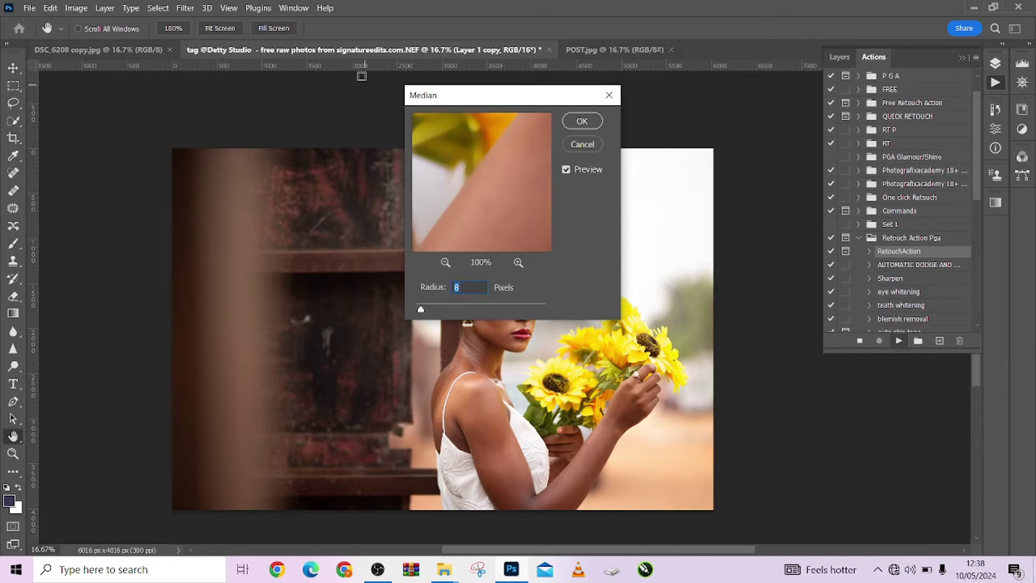
drag(571, 156, 574, 174)
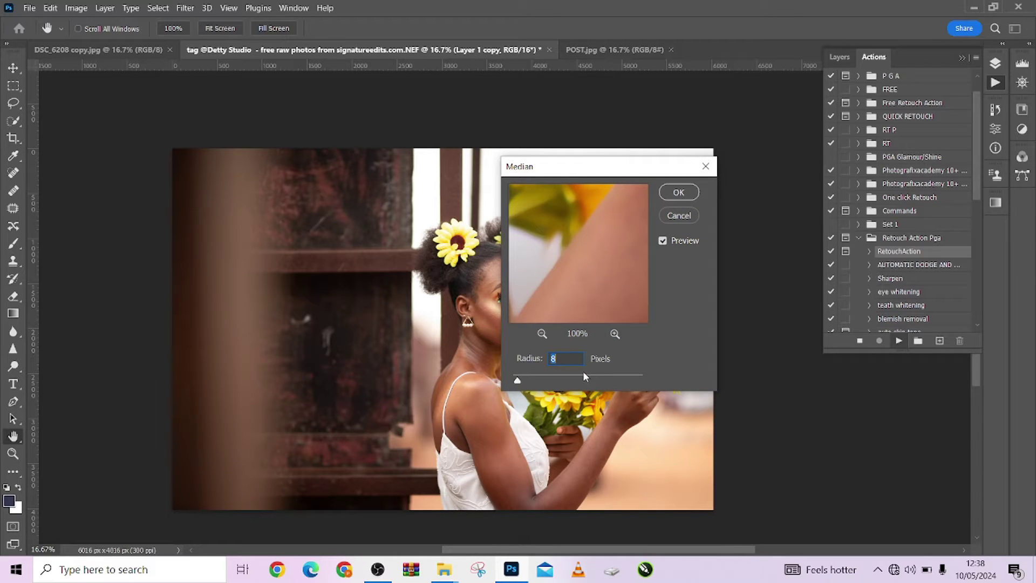
click(679, 192)
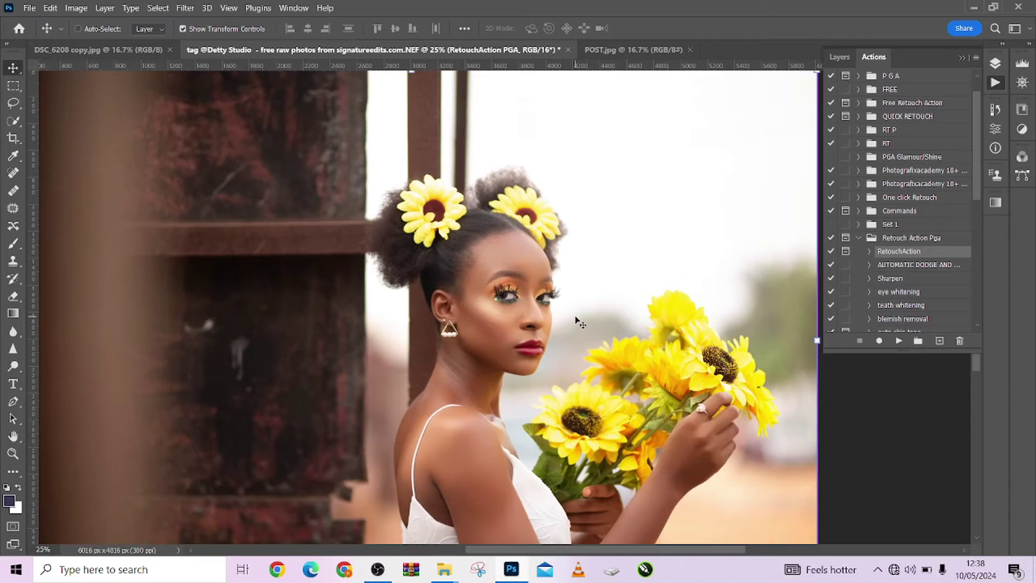
Step: Compare the photo with and without the RetouchAction PGA layer to examine the skin smoothing
key(ctrl+minus)
click(996, 64)
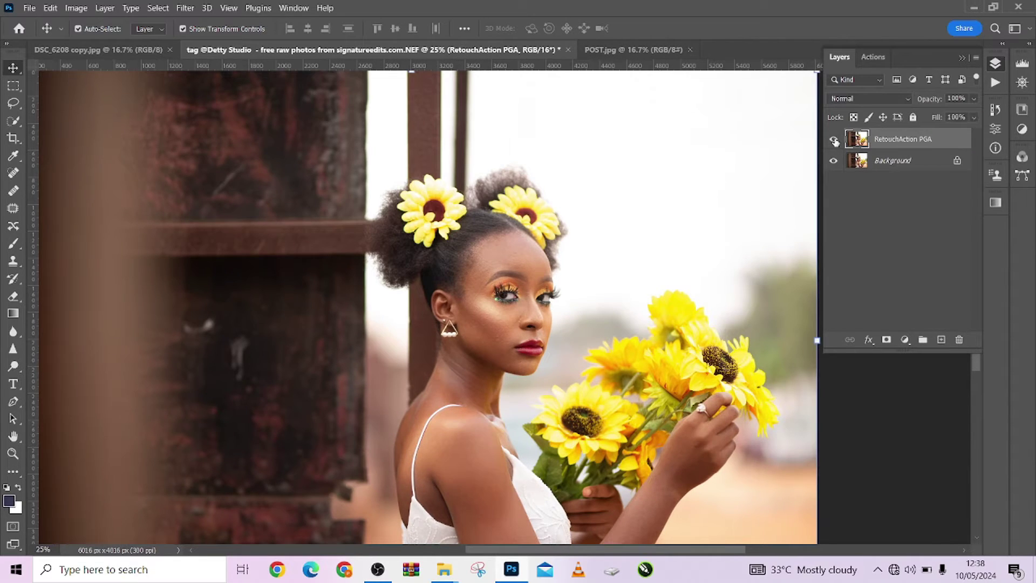
drag(458, 420, 474, 296)
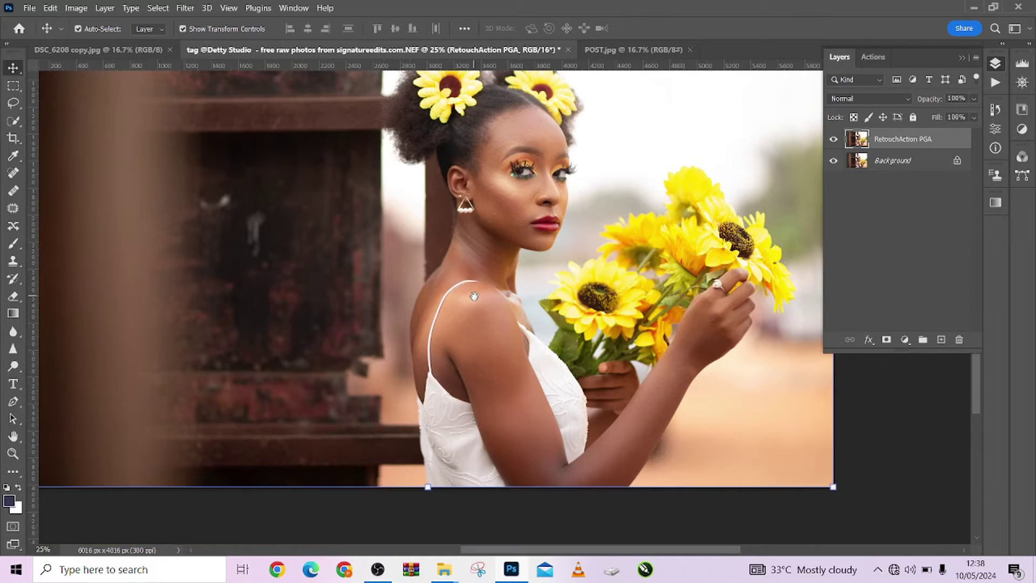
click(833, 140)
click(835, 140)
key(ctrl+minus)
click(834, 139)
click(836, 141)
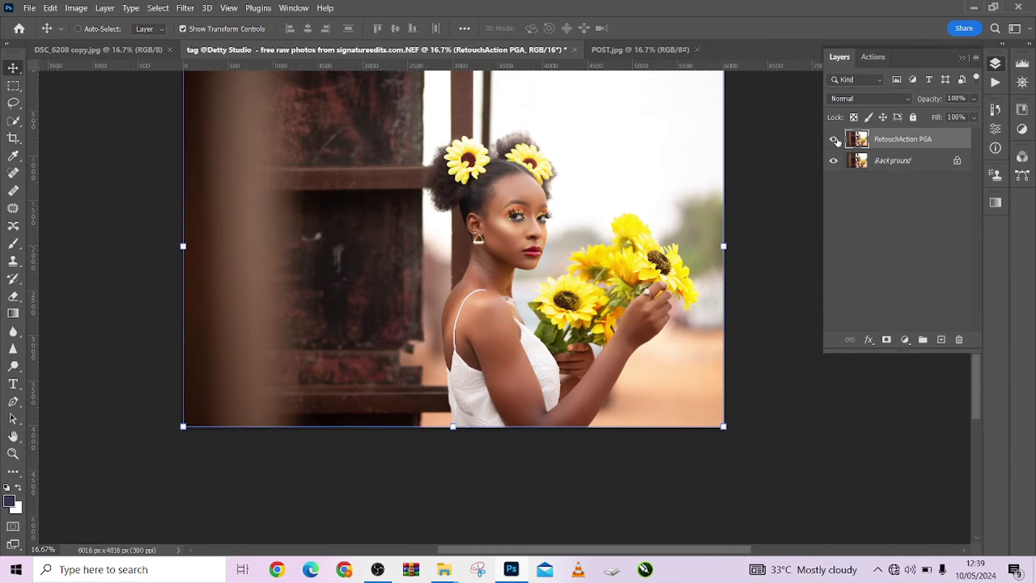
key(ctrl+plus)
key(ctrl+minus)
drag(479, 219, 480, 270)
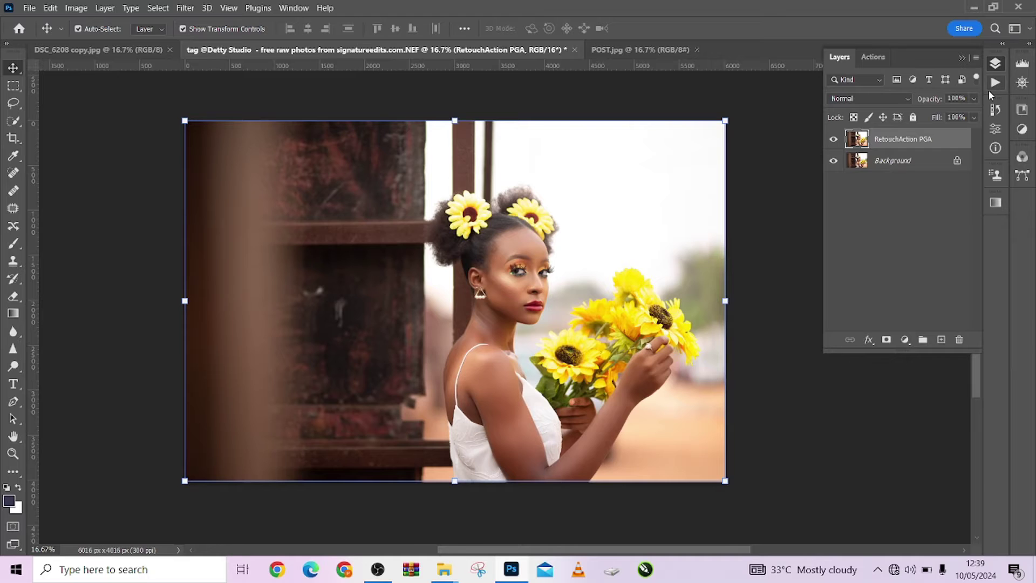
Step: Play the automatic dodge and burn action from the Retouch Action Pga set
click(995, 82)
scroll(921, 260, down, 1)
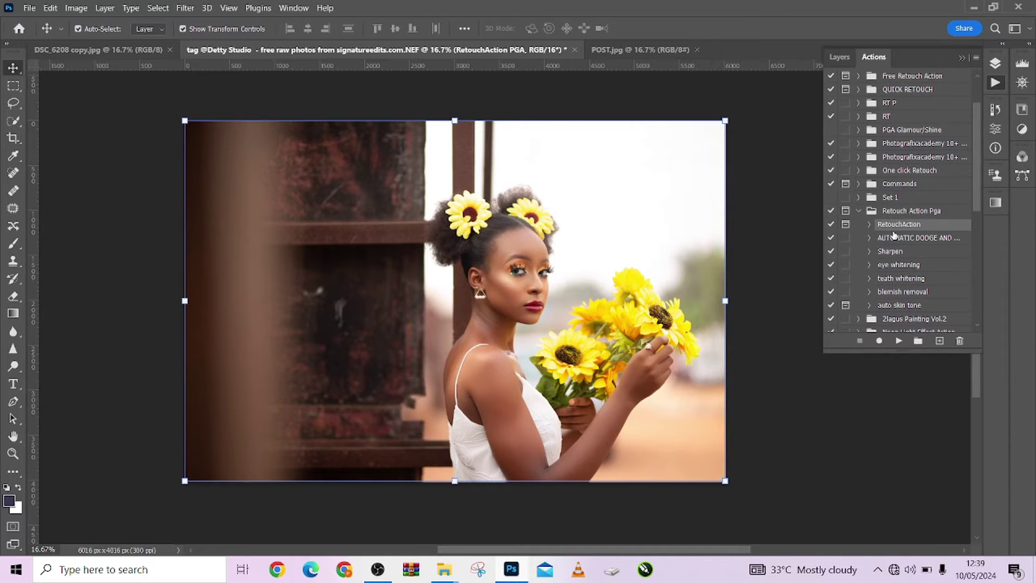
click(911, 243)
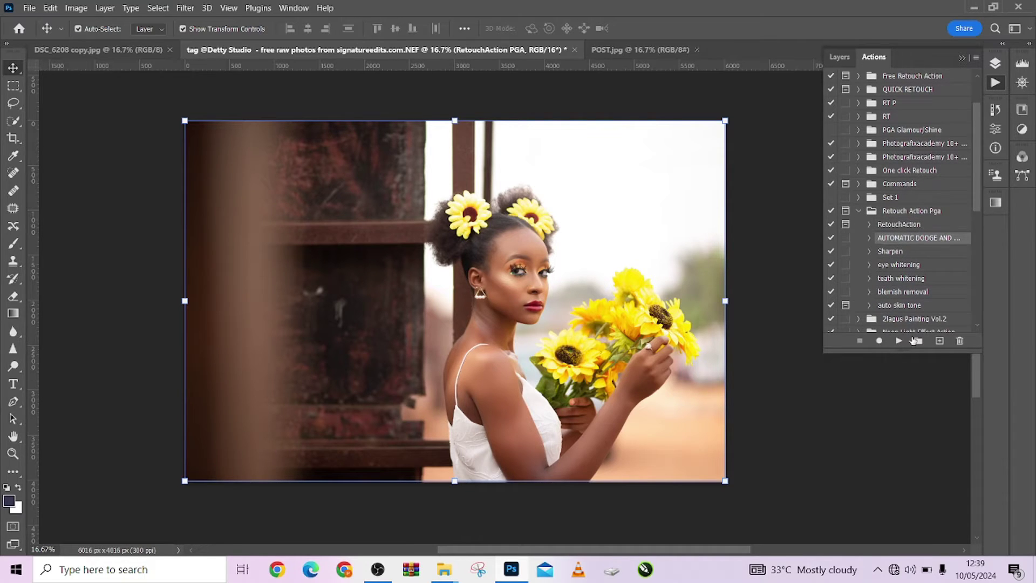
click(898, 341)
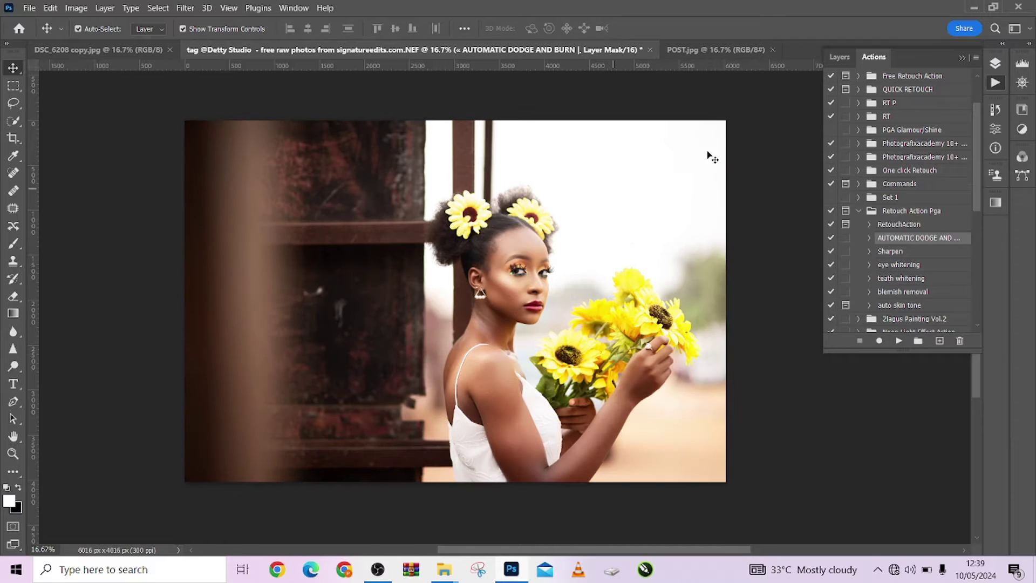
Step: Add a white layer mask to Group 1
click(962, 57)
click(995, 64)
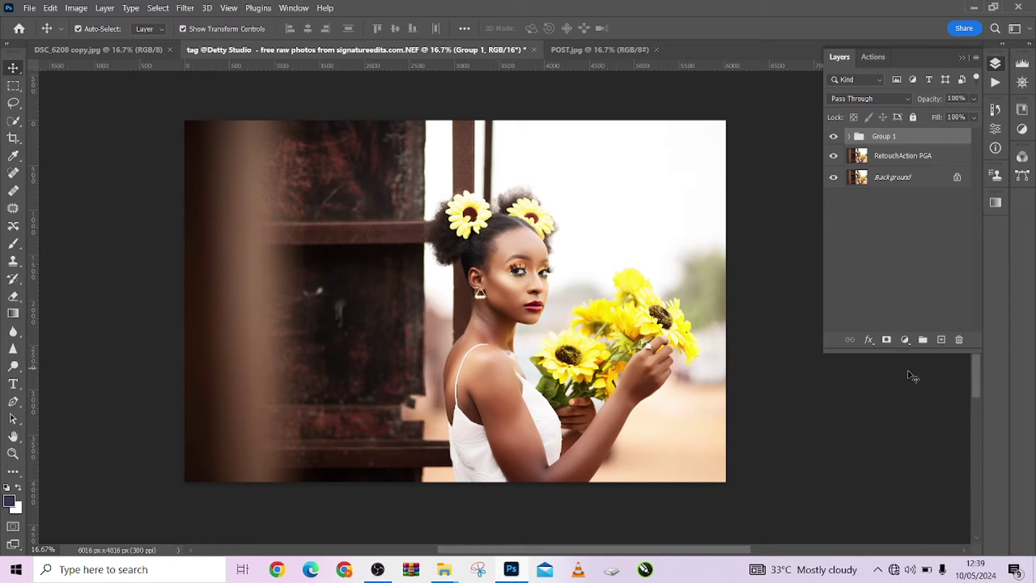
click(882, 342)
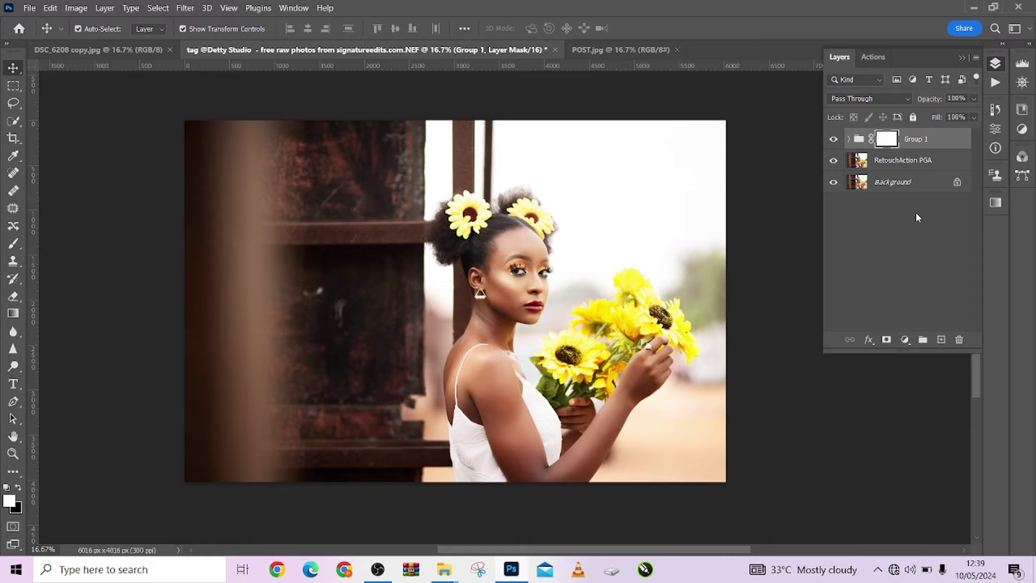
Step: Lower Group 1's opacity to 41% and compare the photo with and without the group
click(974, 99)
drag(974, 119, 930, 118)
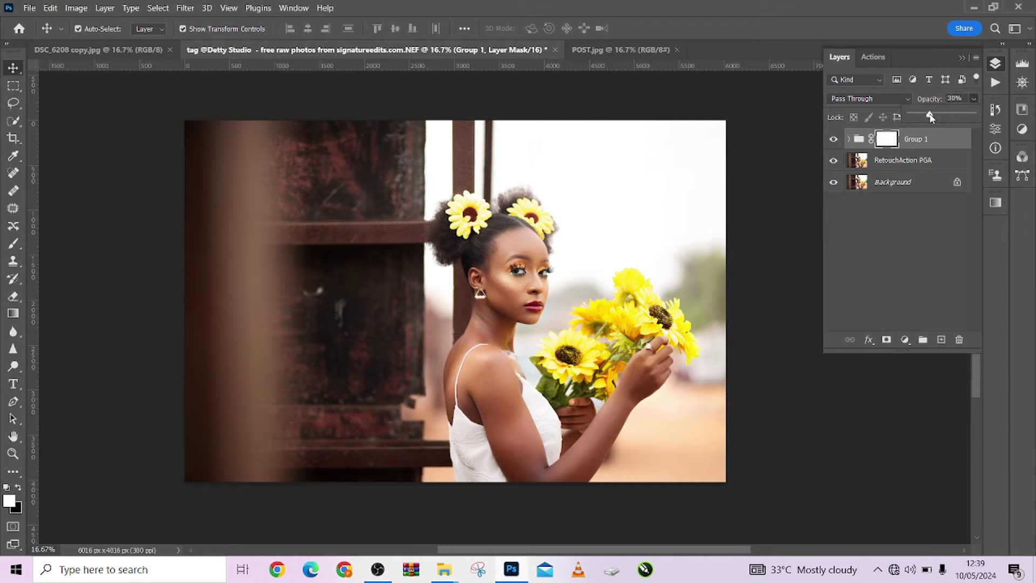
click(836, 140)
click(835, 139)
click(836, 139)
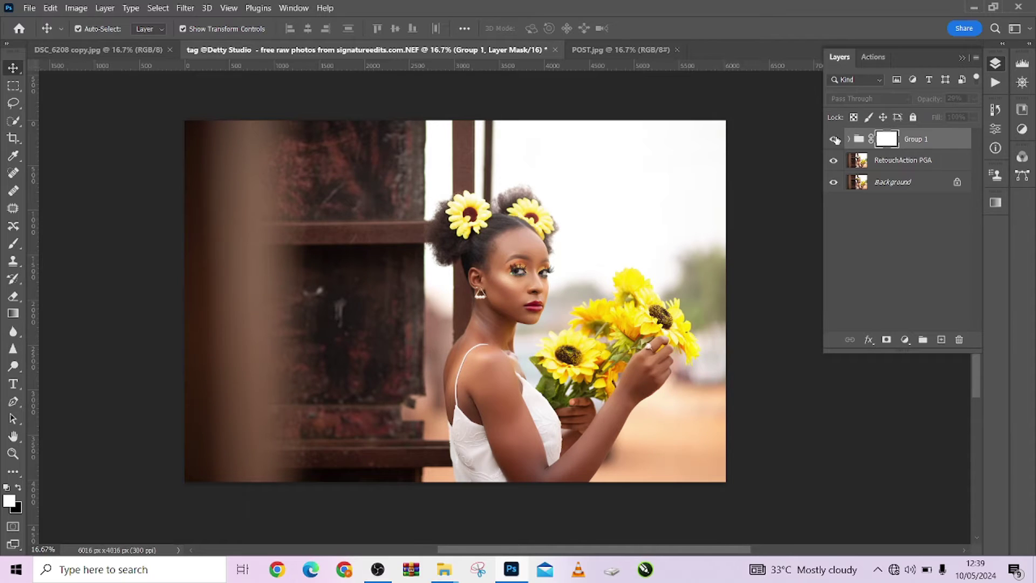
click(837, 139)
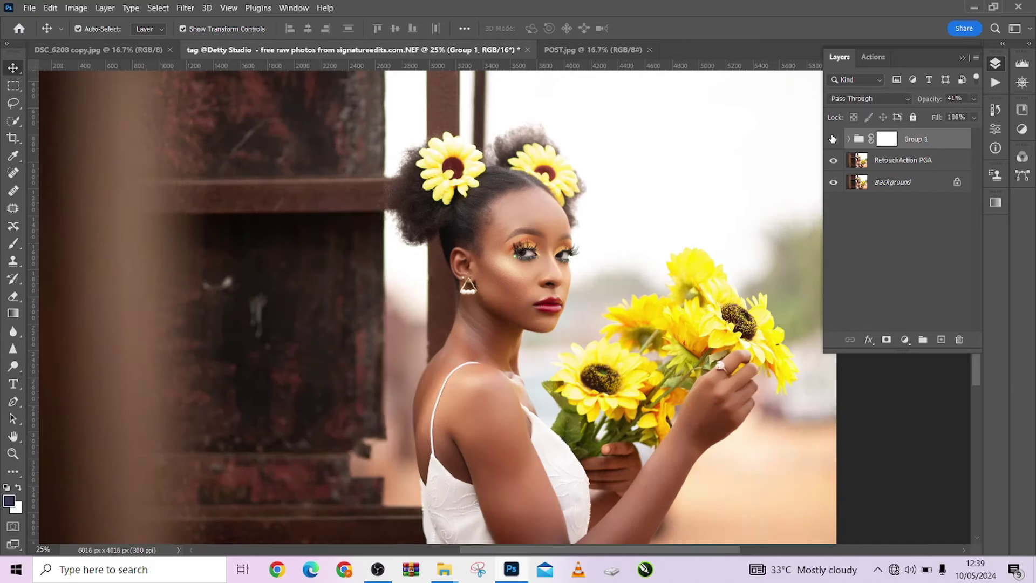
click(833, 139)
Step: Invert Group 1's layer mask to black
key(ctrl+minus)
click(887, 139)
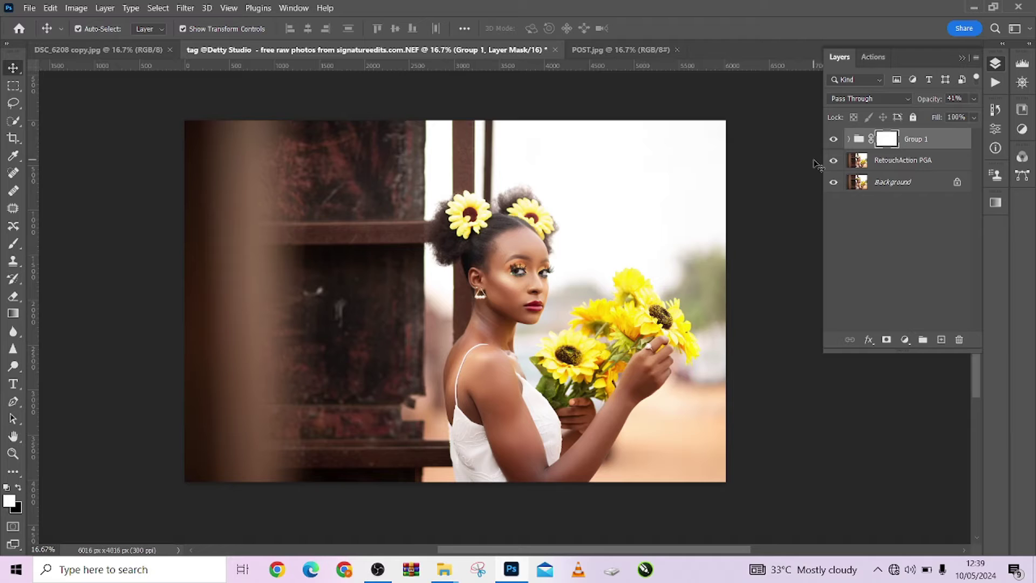
key(ctrl+i)
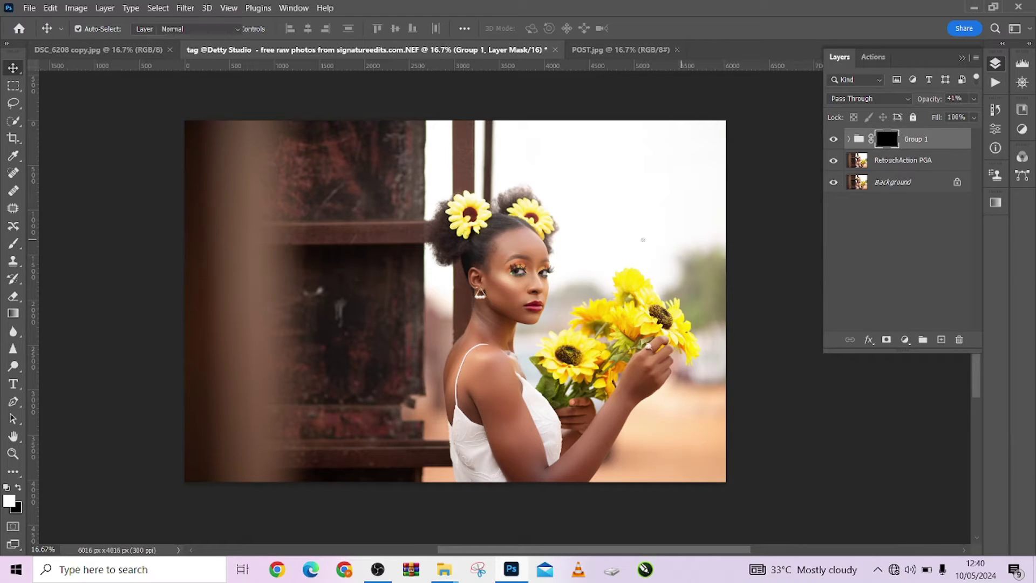
Step: Paint white on Group 1's mask over the woman's face, shoulder and arms with a brush size of 800
key(b)
key(bracketright)
key(bracketright)
key(bracketright)
key(bracketright)
key(bracketright)
key(bracketright)
key(bracketright)
key(bracketright)
key(bracketright)
key(bracketright)
key(bracketright)
key(bracketright)
key(bracketright)
key(bracketright)
key(bracketright)
key(bracketright)
key(bracketright)
drag(510, 280, 517, 294)
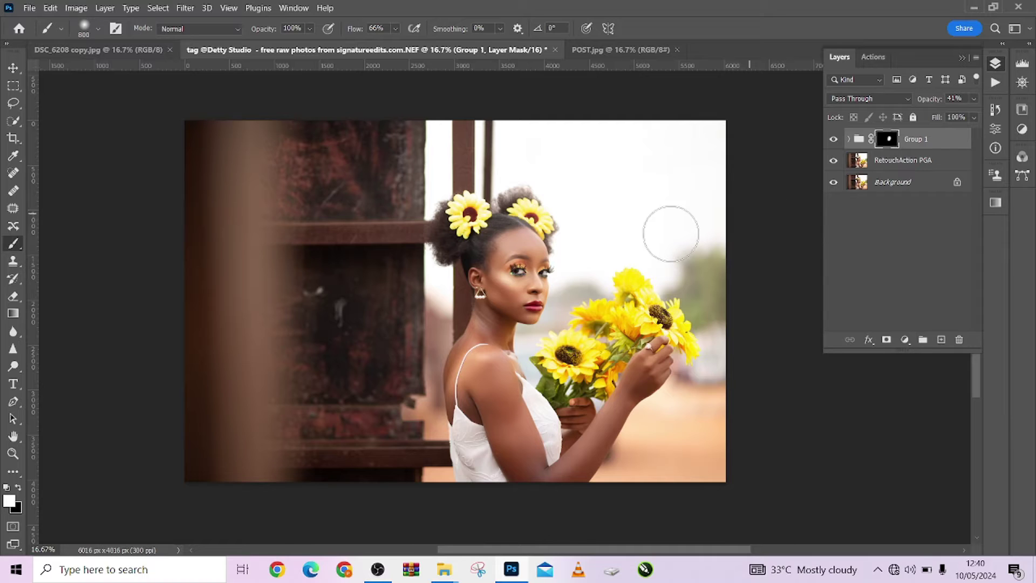
mouse_move(478, 367)
mouse_down()
mouse_move(501, 385)
mouse_move(532, 462)
mouse_move(592, 460)
mouse_move(651, 370)
mouse_up()
Step: Set Group 1's opacity to 45% and check the dodge and burn effect with the group hidden and shown
click(833, 140)
click(833, 140)
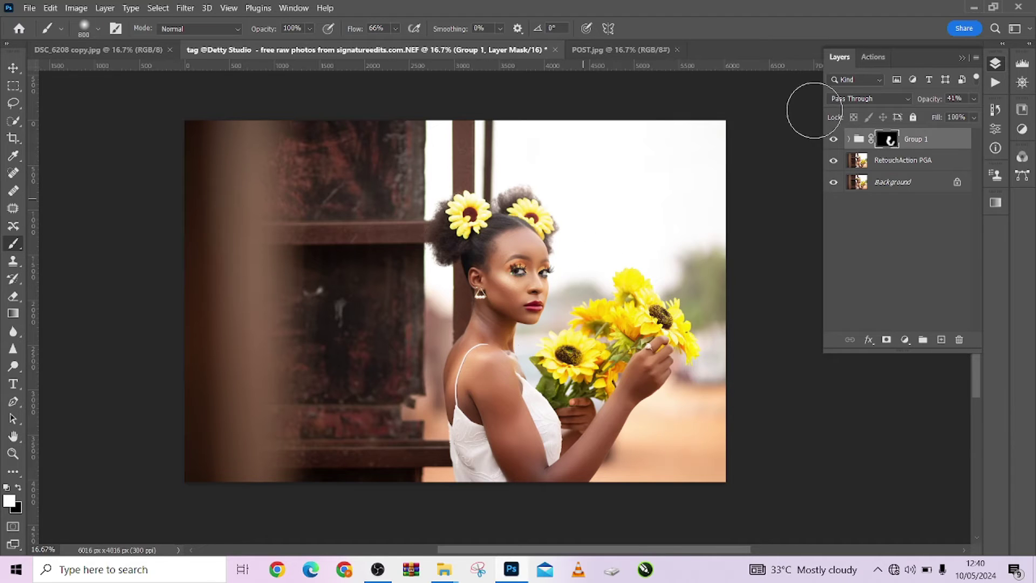
click(972, 99)
drag(950, 117, 938, 116)
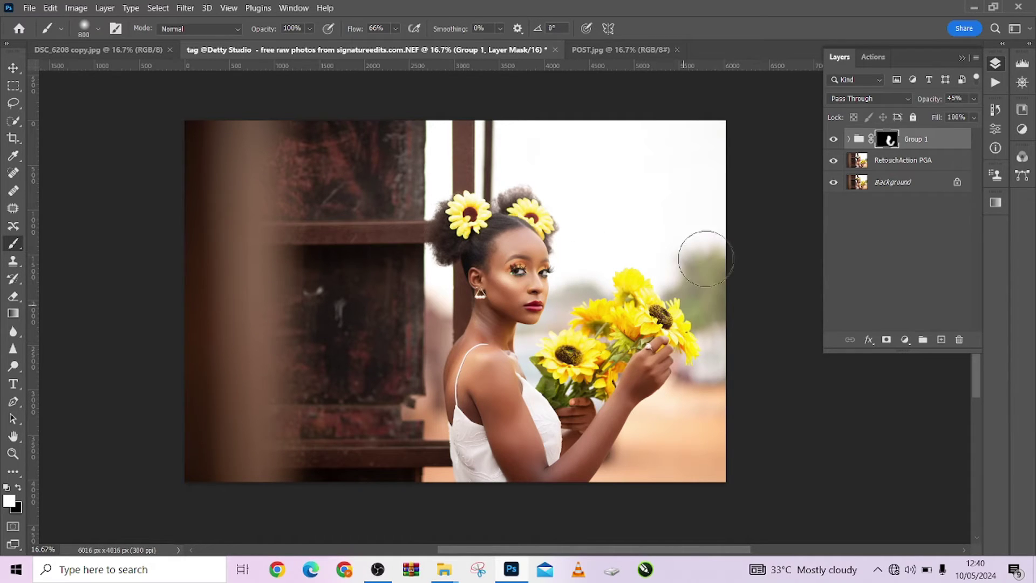
click(833, 139)
click(833, 139)
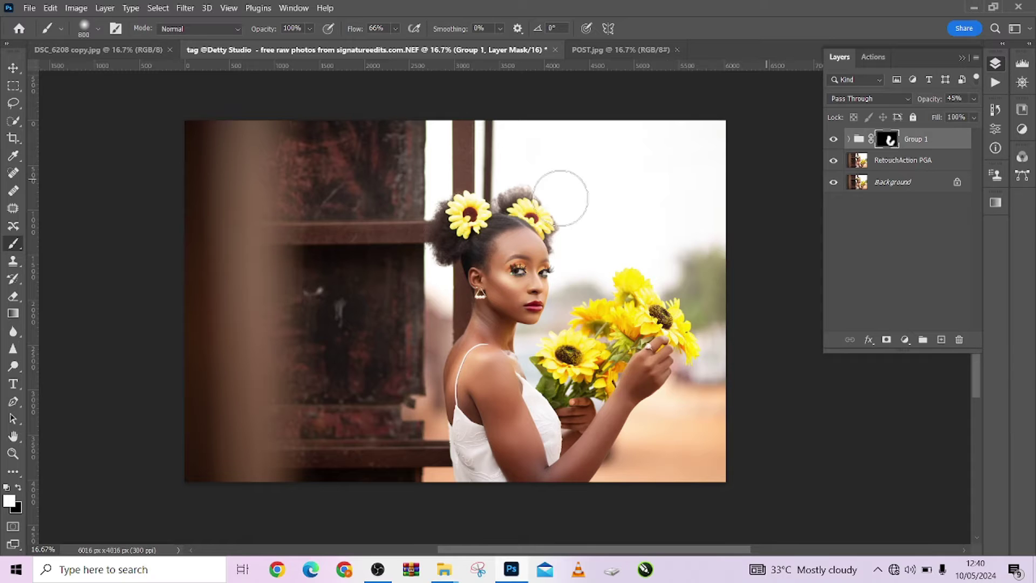
Step: Switch to the Move tool and compare the original Background alone with the full retouch
click(16, 68)
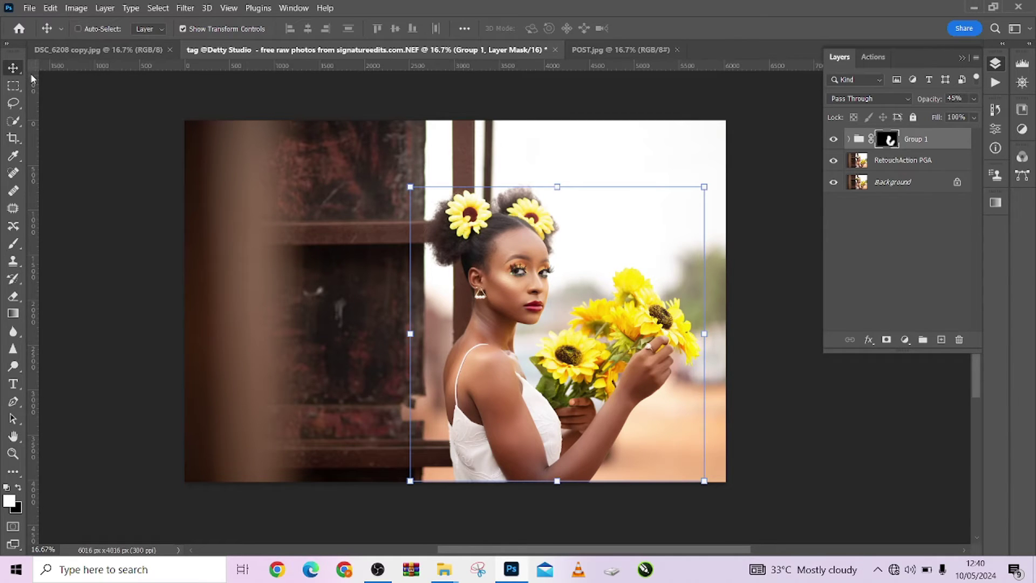
key(ctrl+minus)
key(ctrl+plus)
alt+click(833, 183)
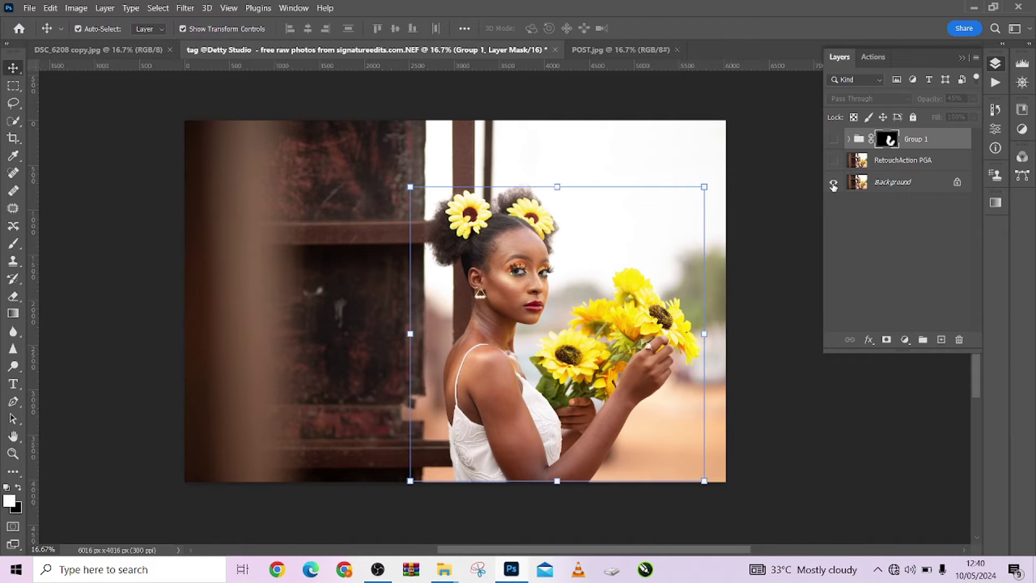
alt+click(833, 183)
alt+click(833, 183)
alt+click(833, 183)
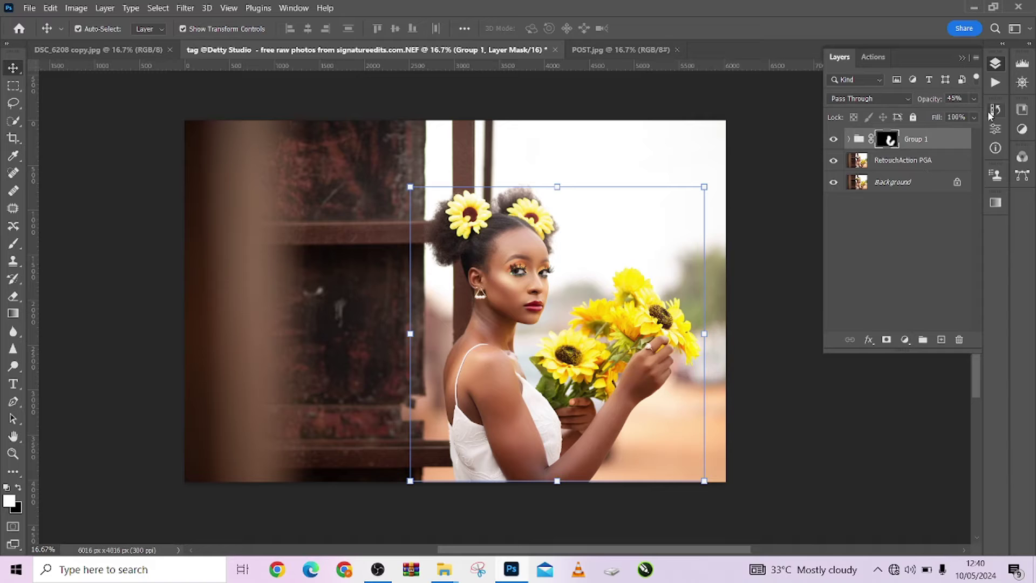
Step: Play the Sharpen action from the Retouch Action Pga set
click(1001, 81)
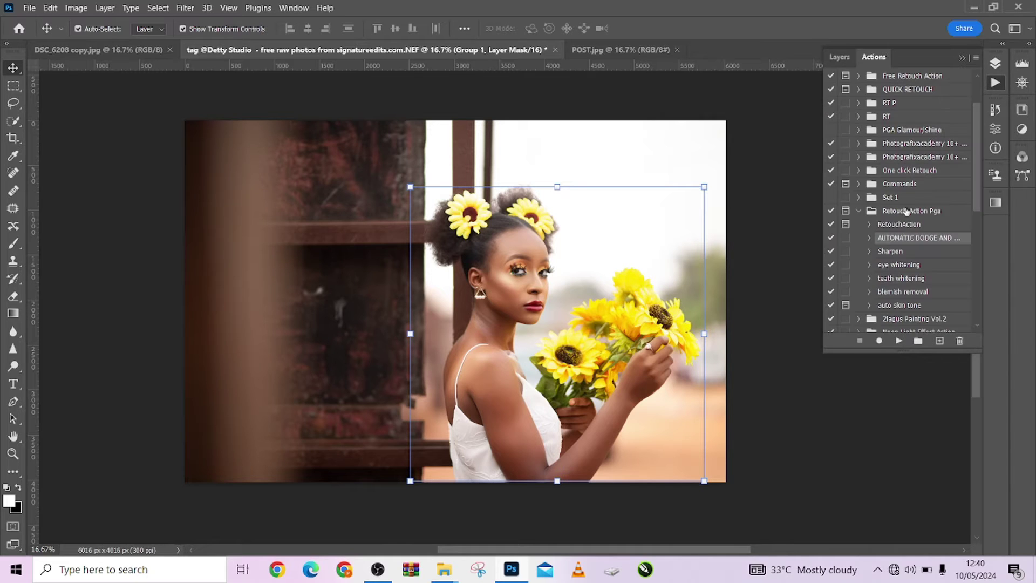
click(893, 252)
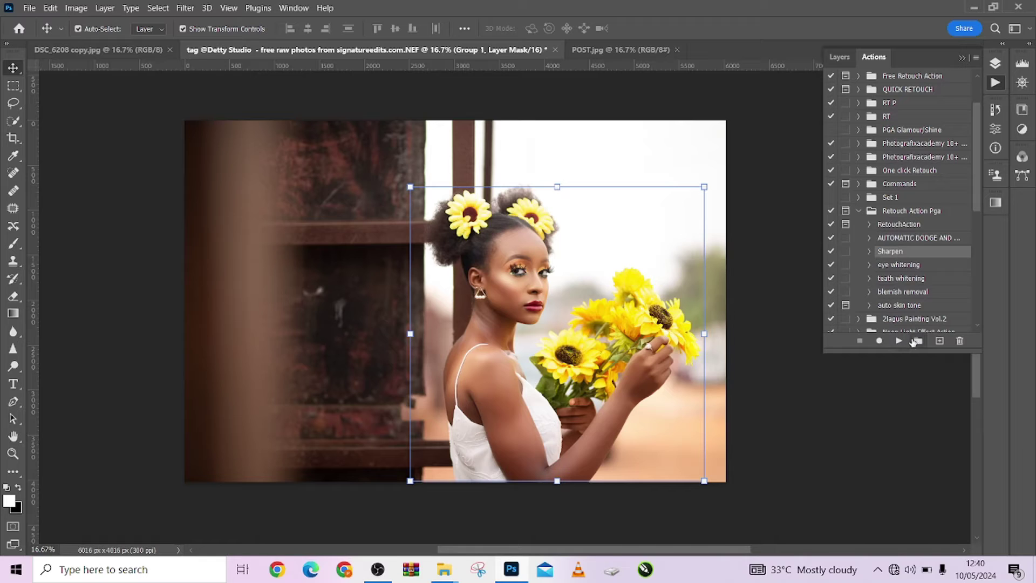
click(899, 341)
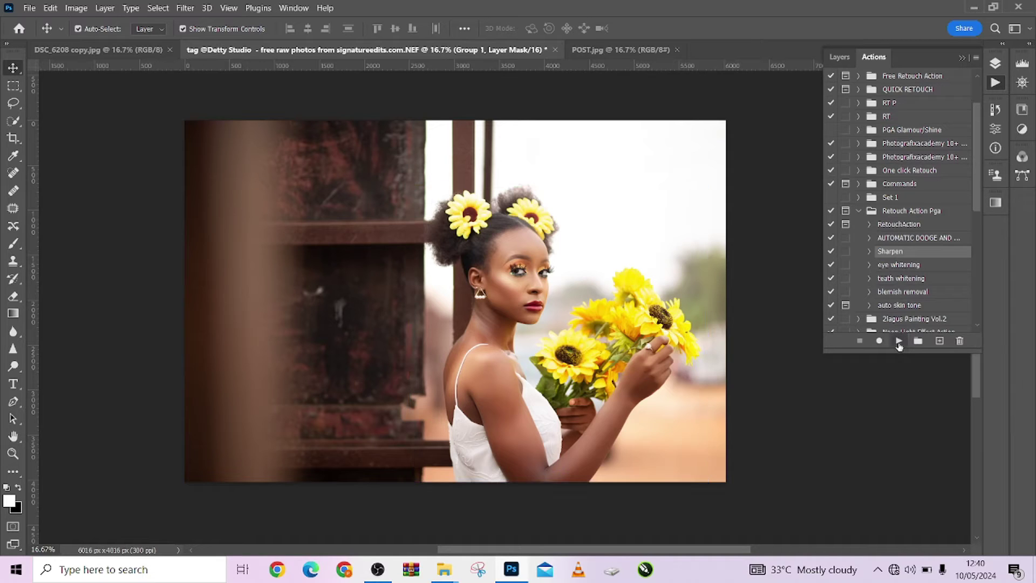
click(960, 60)
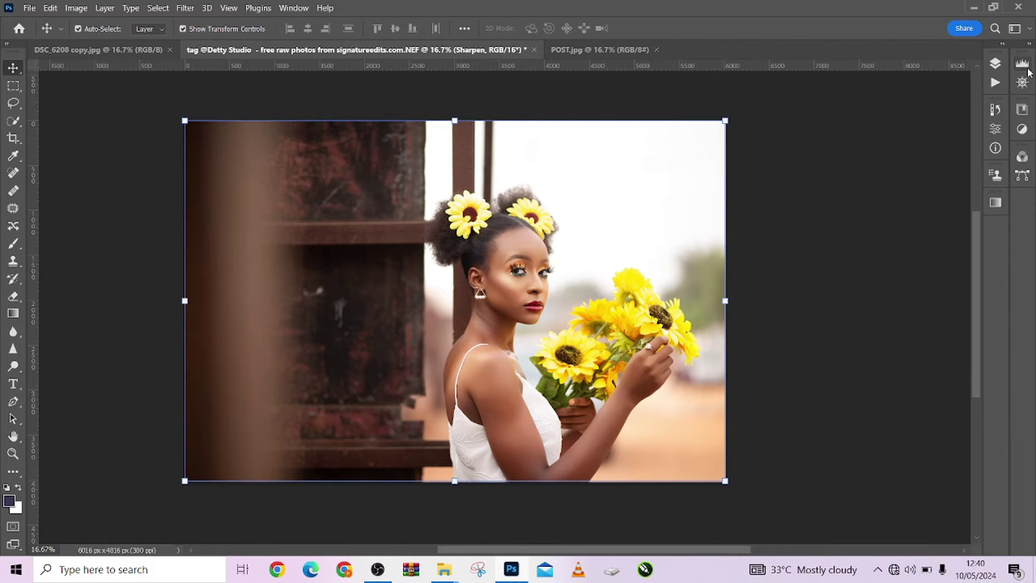
Step: Compare the woman's face up close with the Sharpen group hidden and shown
click(996, 64)
click(834, 137)
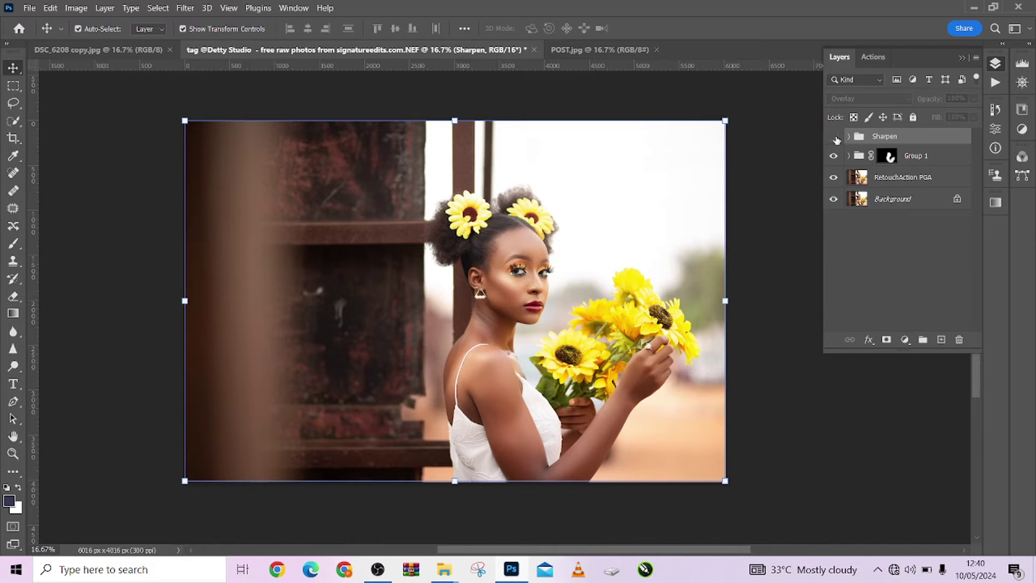
key(ctrl+plus)
key(ctrl+plus)
key(ctrl+plus)
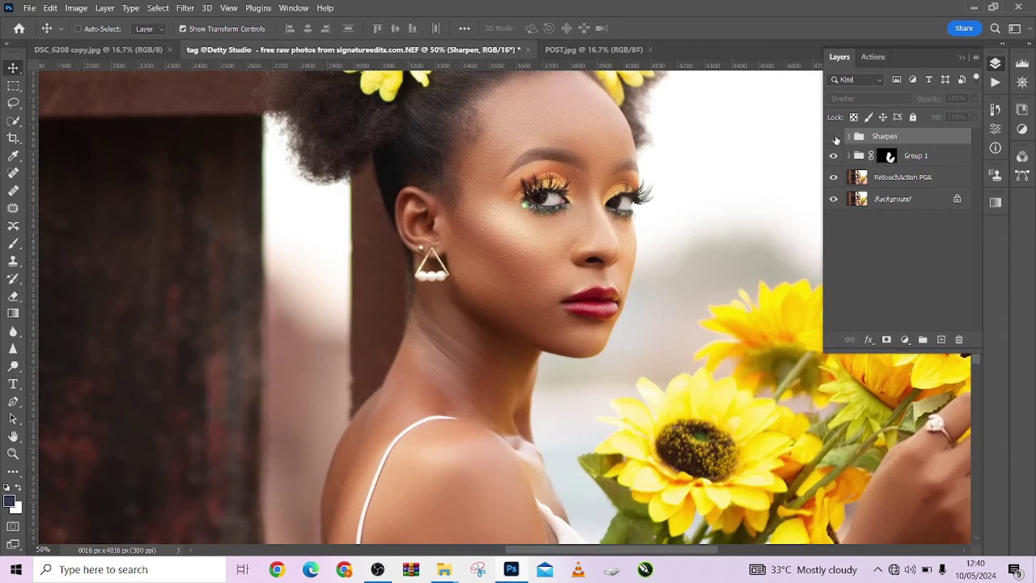
click(835, 137)
click(835, 138)
click(835, 138)
key(ctrl+plus)
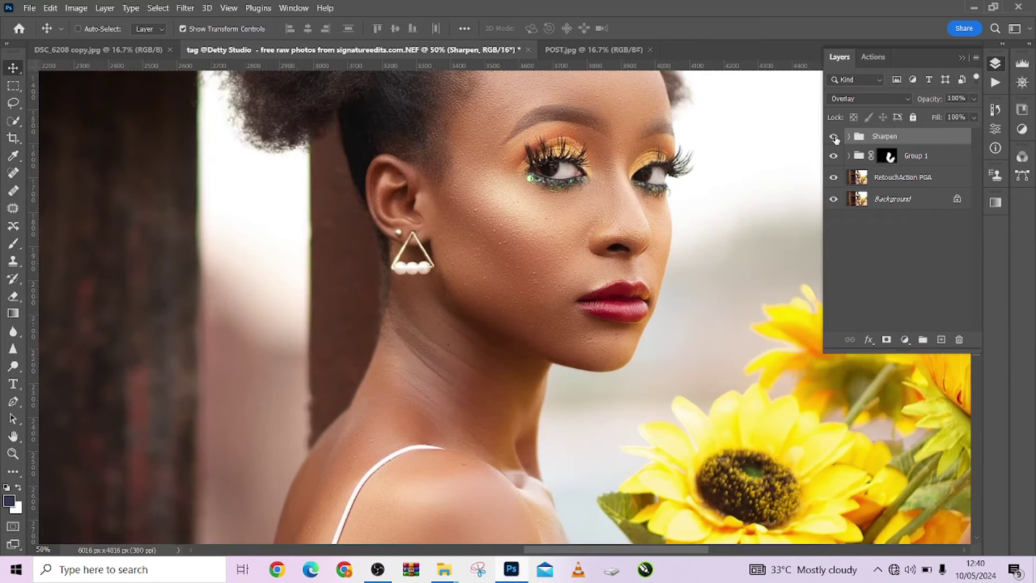
key(ctrl+plus)
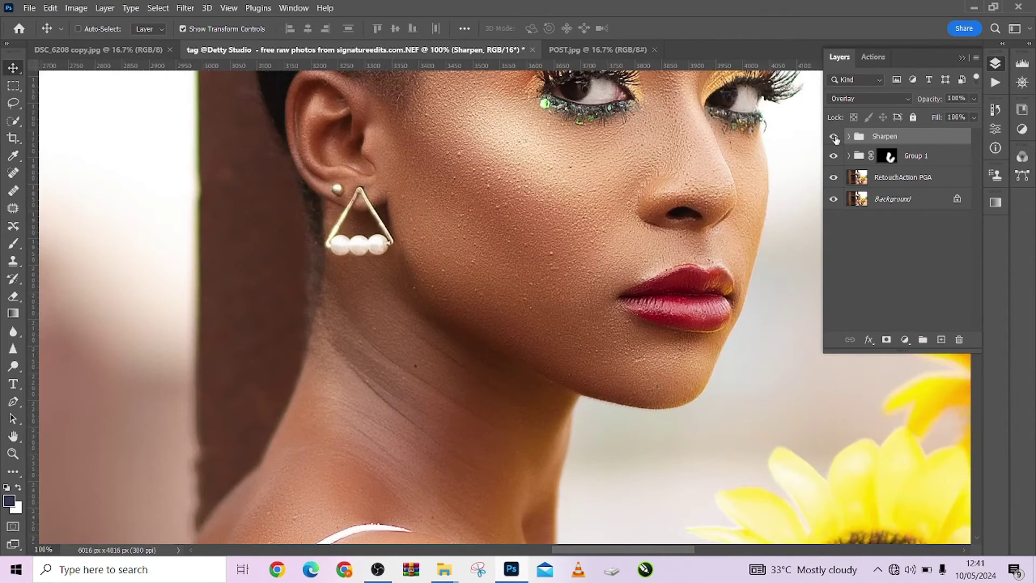
key(ctrl+minus)
click(835, 138)
click(835, 138)
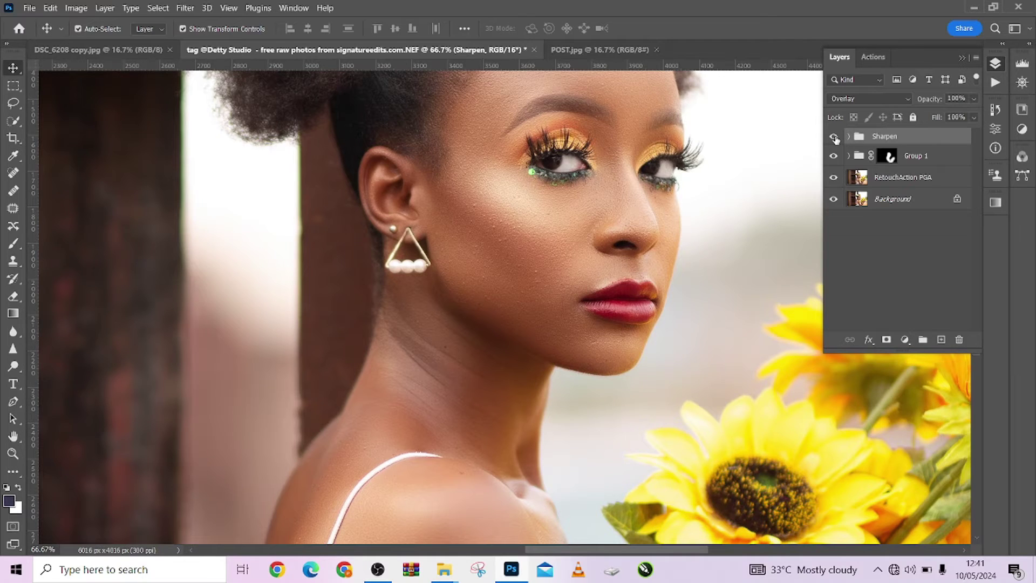
Step: Unlock the Background layer and flatten the image into a single layer
click(957, 199)
click(921, 138)
key(ctrl+minus)
key(ctrl+minus)
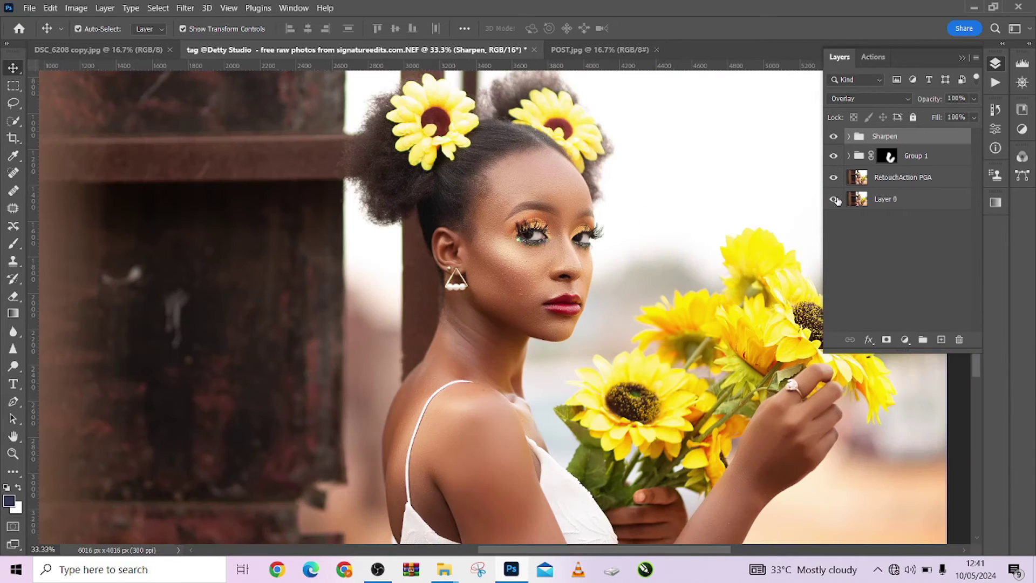
key(ctrl+minus)
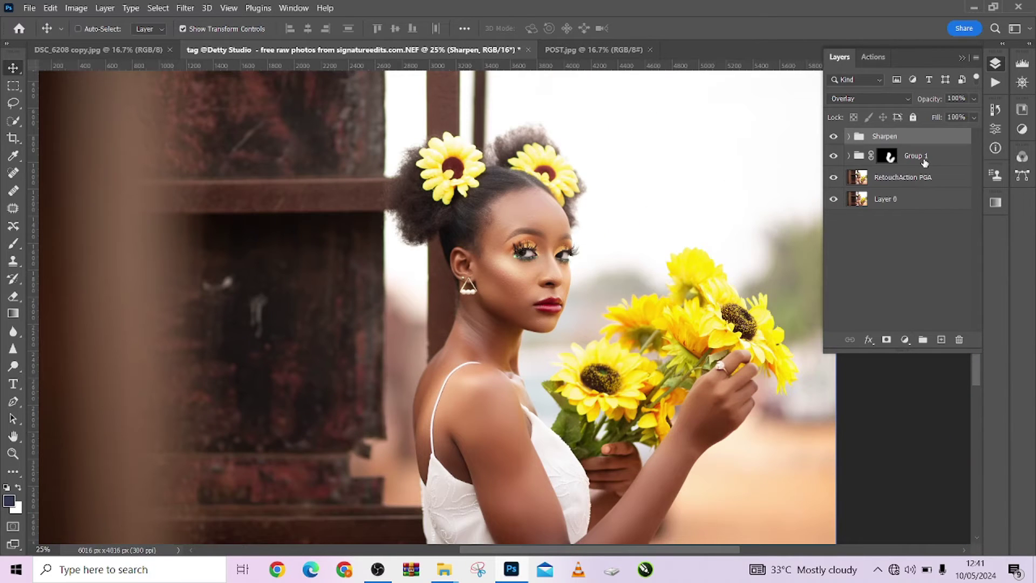
key(ctrl+plus)
click(918, 200)
right_click(918, 201)
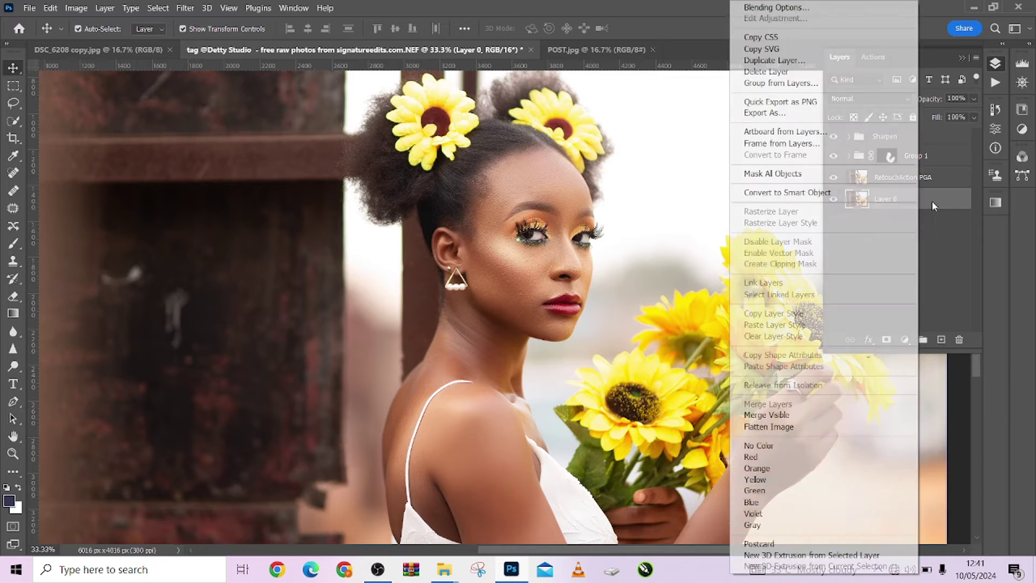
click(788, 426)
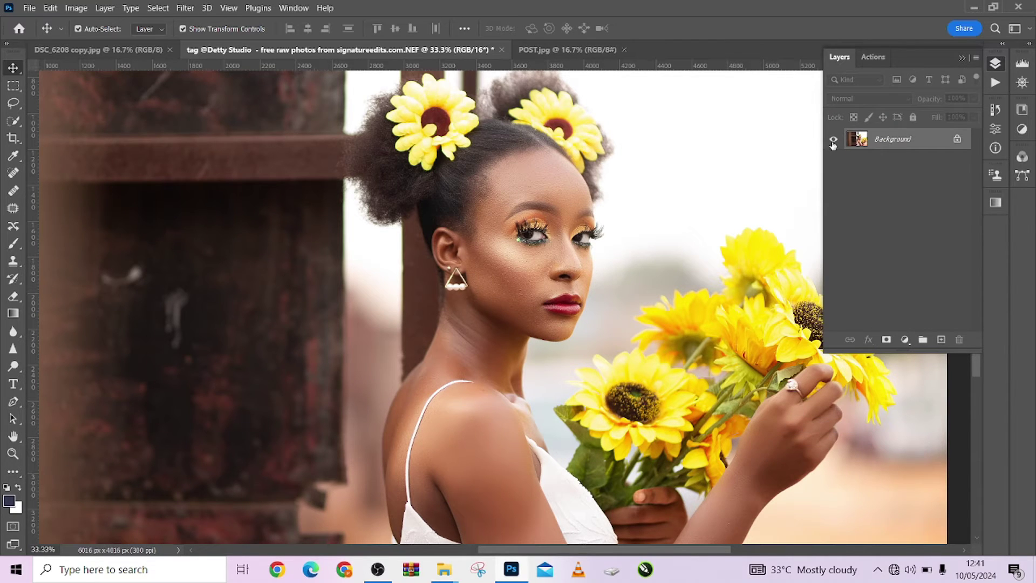
Step: Unlock the flattened background and heal blemishes on the woman's cheek with the Spot Healing Brush at size 50
click(963, 141)
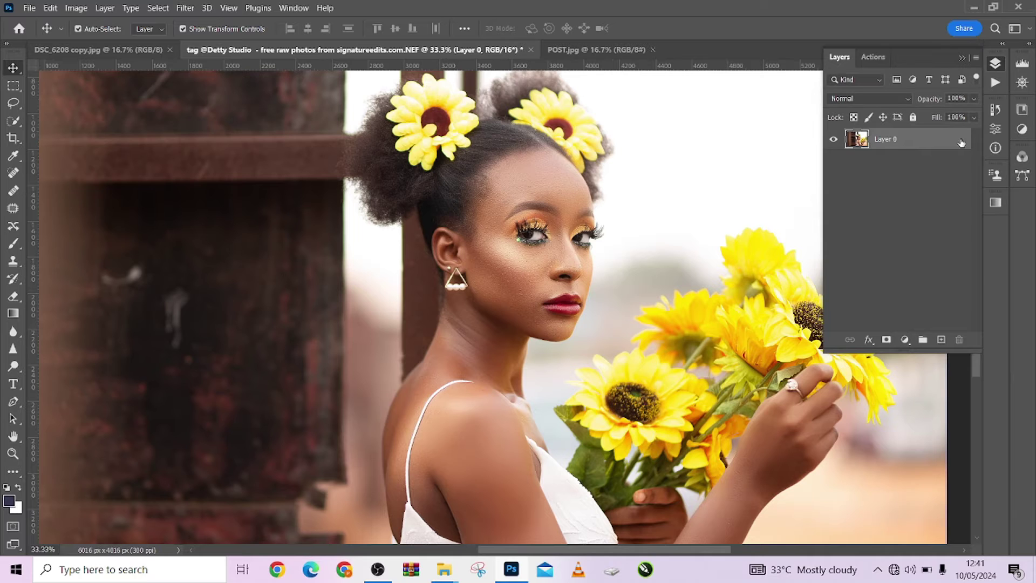
click(14, 173)
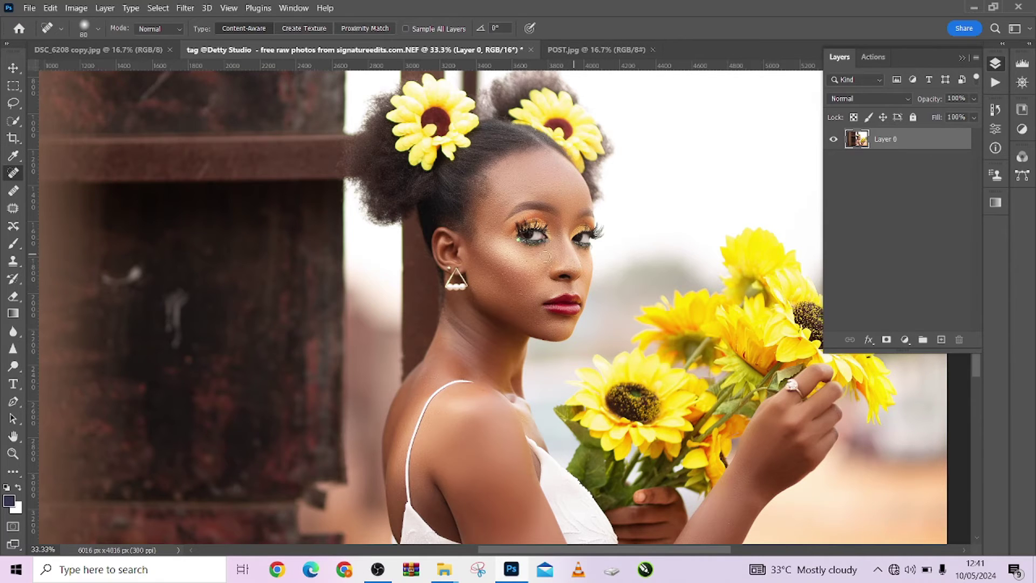
key(ctrl+plus)
key(bracketleft)
key(bracketleft)
key(bracketleft)
click(501, 240)
click(496, 245)
click(495, 245)
click(498, 247)
click(482, 228)
click(514, 240)
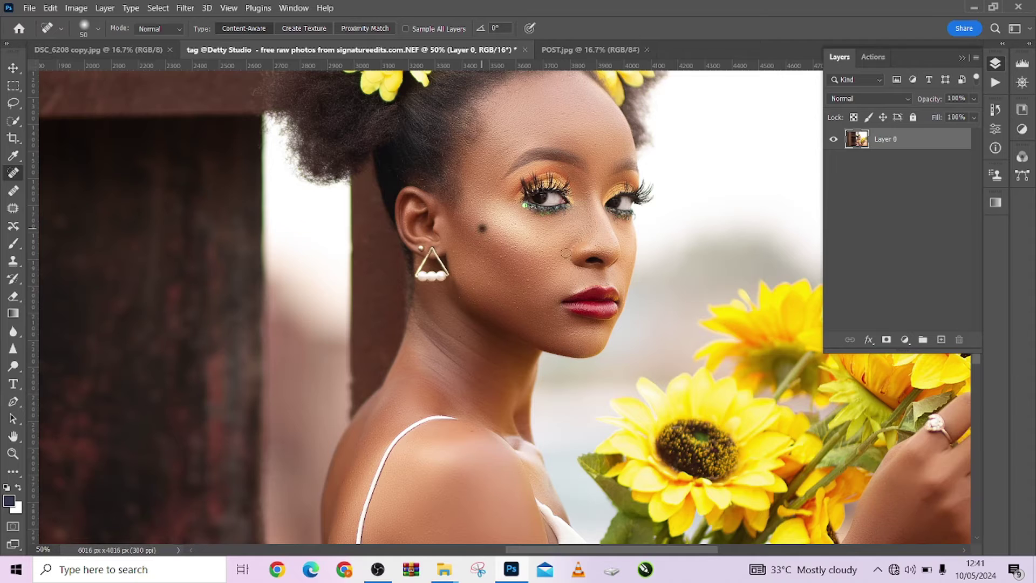
Step: Heal the remaining small bumps on the cheek and jaw, reducing the Spot Healing Brush size to 40 and 30
key(ctrl+plus)
key(ctrl+plus)
key(bracketleft)
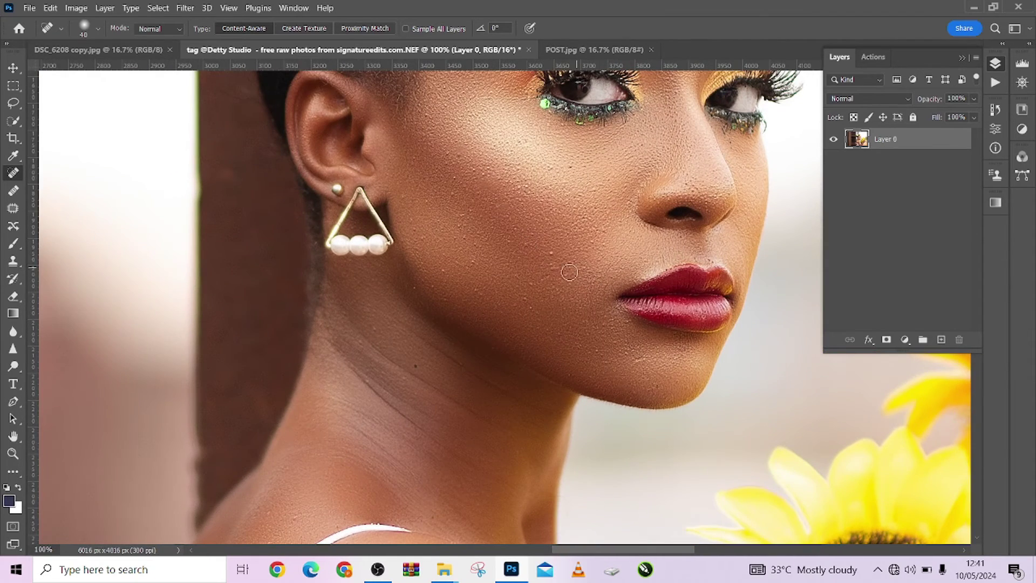
click(554, 252)
click(472, 260)
key(bracketleft)
click(527, 298)
click(555, 270)
click(443, 271)
click(423, 236)
key(ctrl+minus)
key(ctrl+minus)
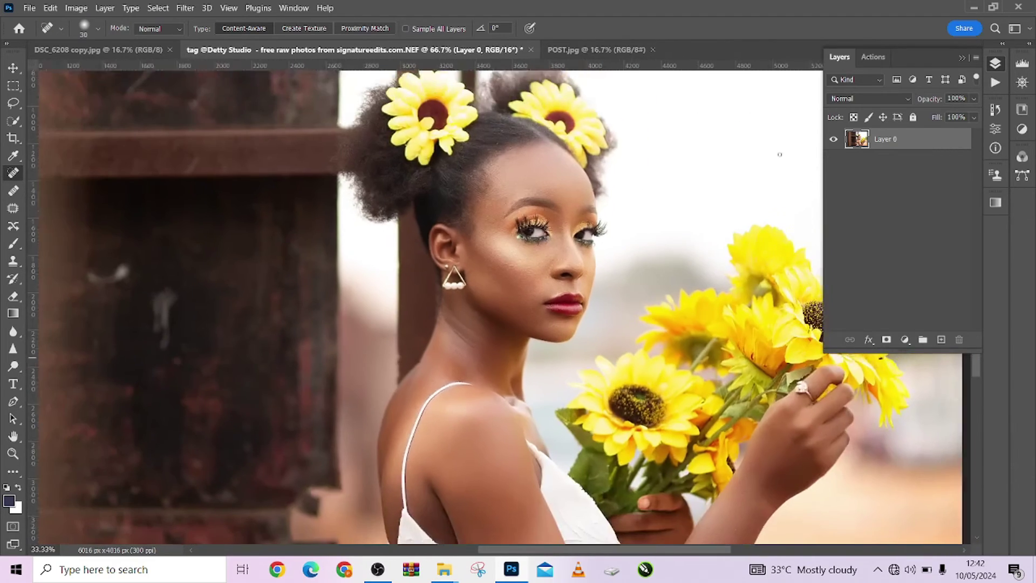
Step: Show the document's history and create a snapshot of the current retouched state
click(302, 10)
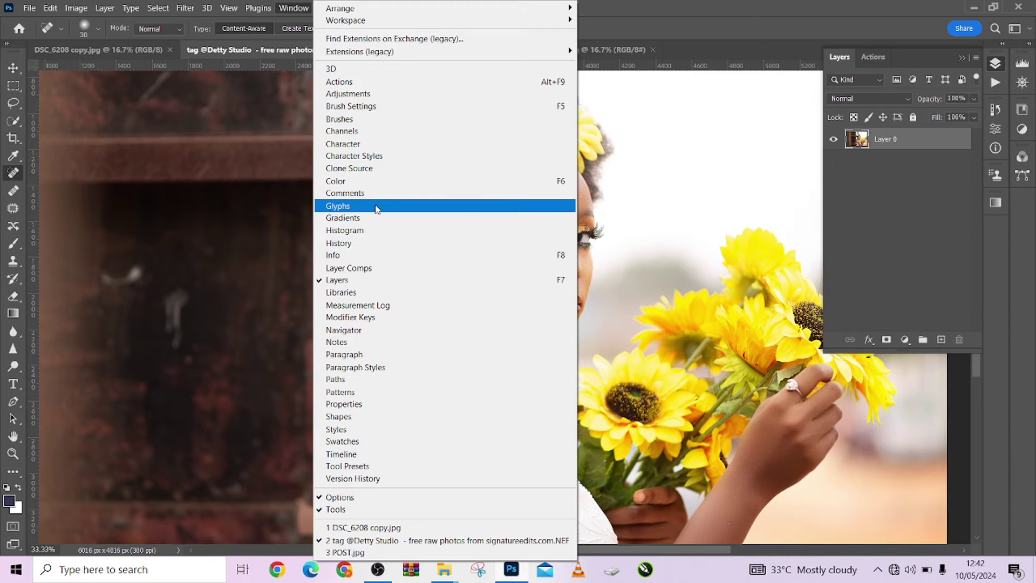
click(370, 243)
scroll(922, 204, up, 2)
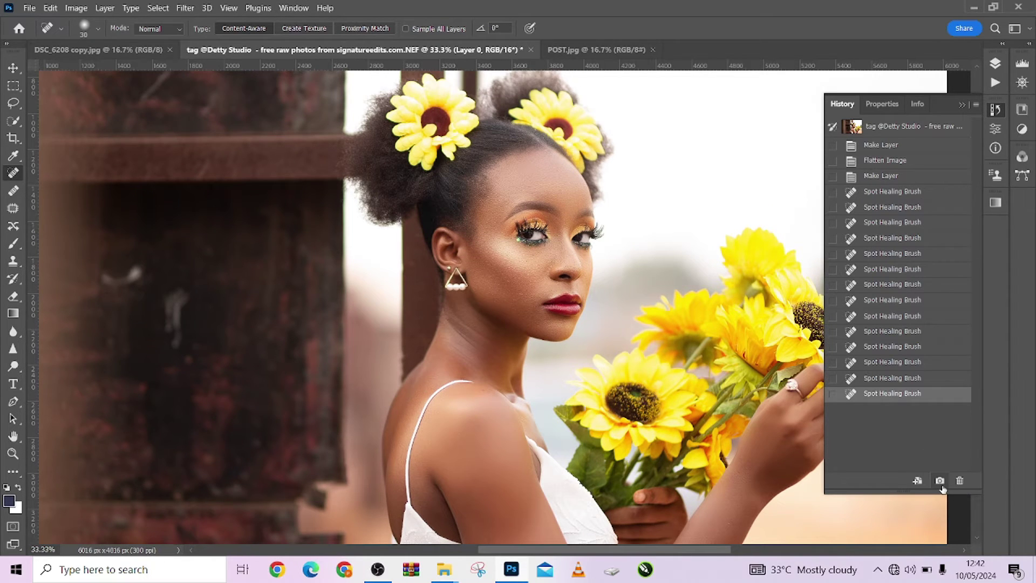
click(940, 480)
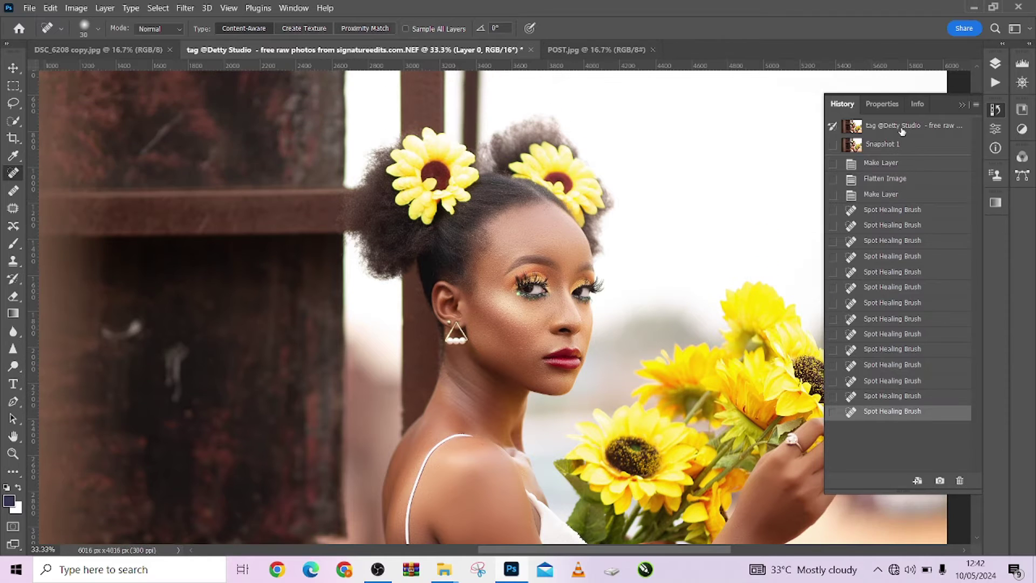
Step: Compare the originally opened image state with Snapshot 1, ending on Snapshot 1, and inspect the retouched portrait
click(902, 128)
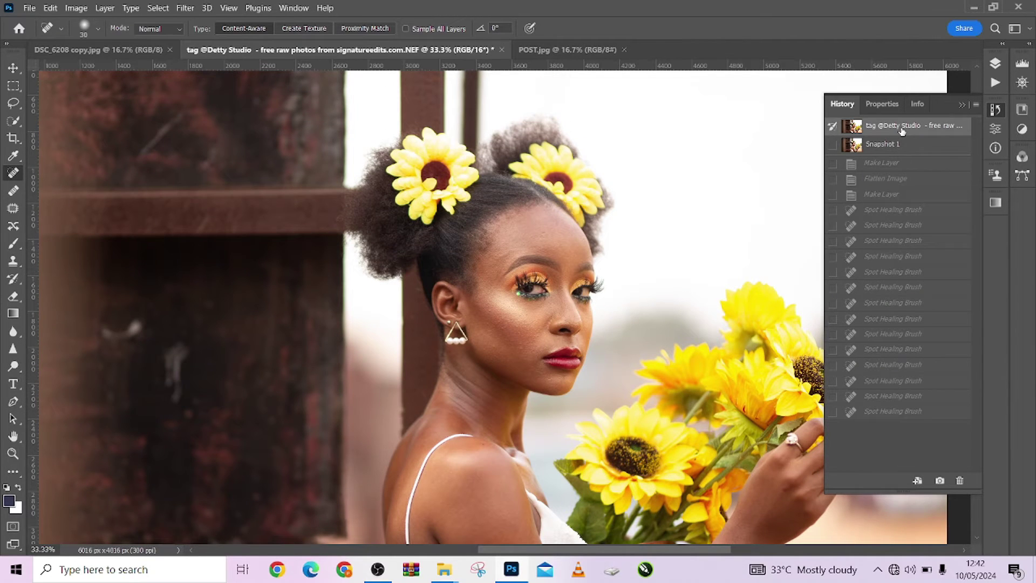
click(900, 145)
click(905, 133)
click(905, 148)
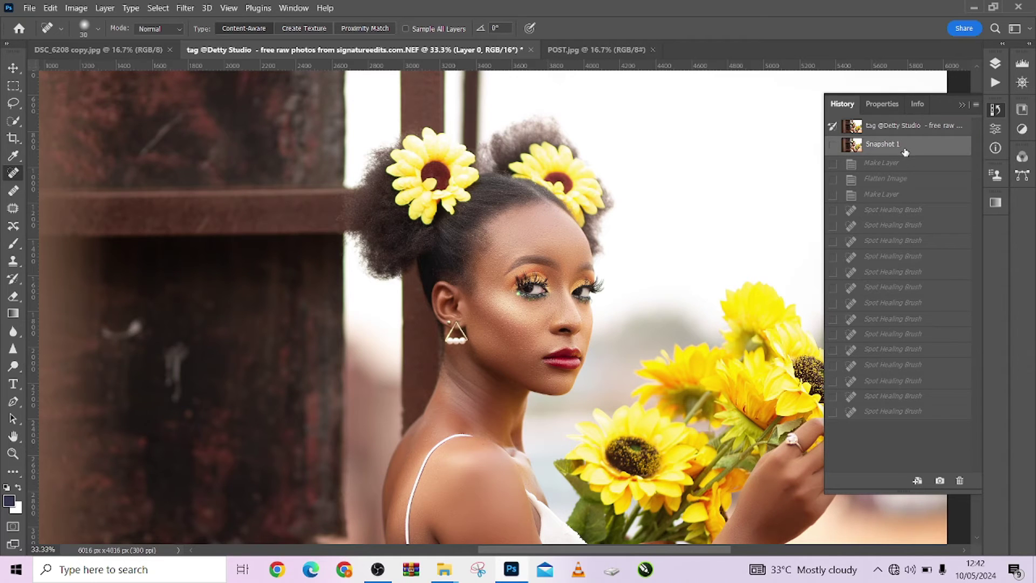
key(ctrl+minus)
key(ctrl+minus)
key(ctrl+plus)
key(ctrl+plus)
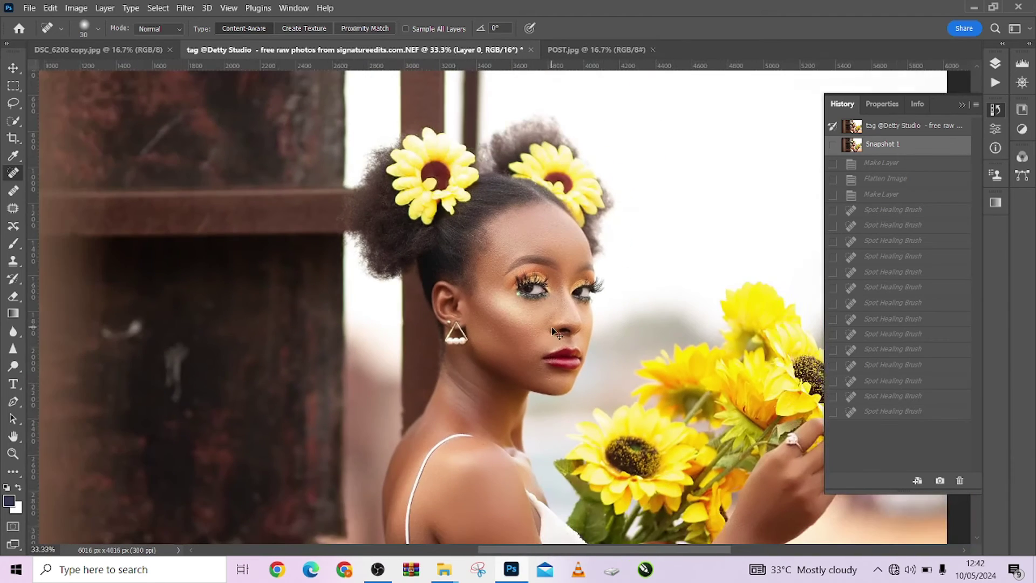
key(ctrl+minus)
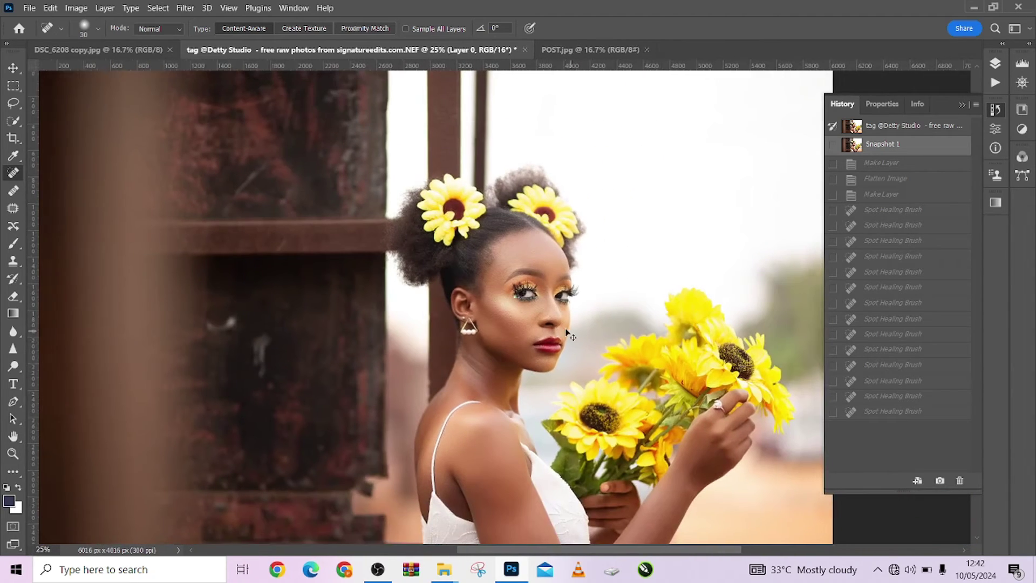
key(ctrl+minus)
Step: Play Action 1 PGA from the Premium Colour grade action set on Layer 0
click(995, 64)
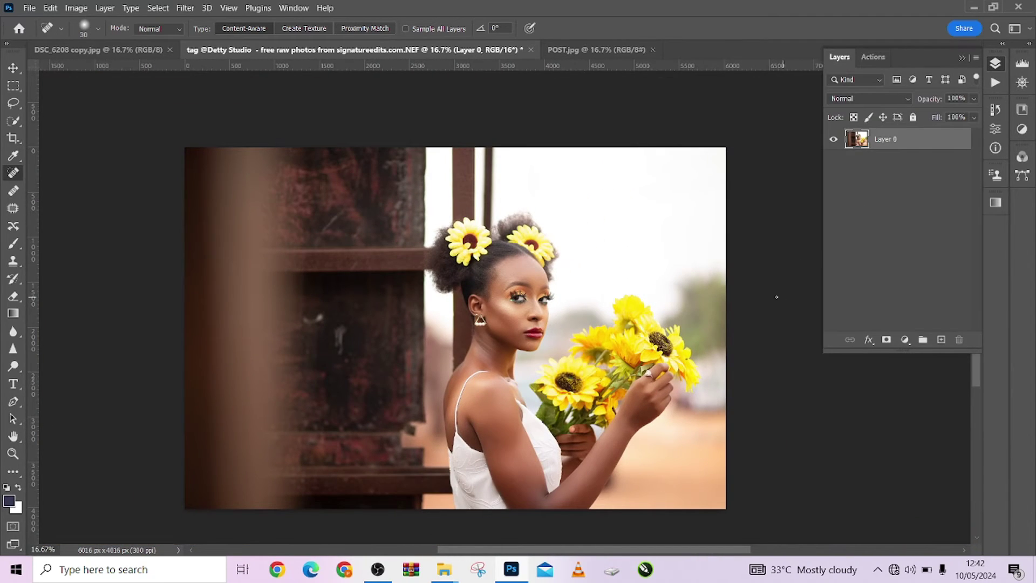
key(ctrl+plus)
key(ctrl+minus)
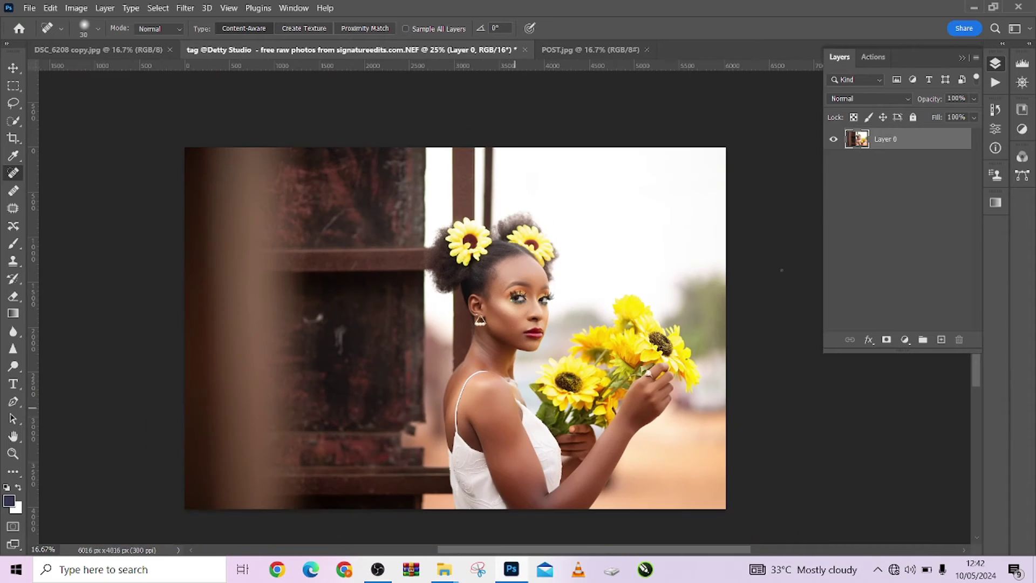
click(995, 82)
scroll(936, 216, down, 5)
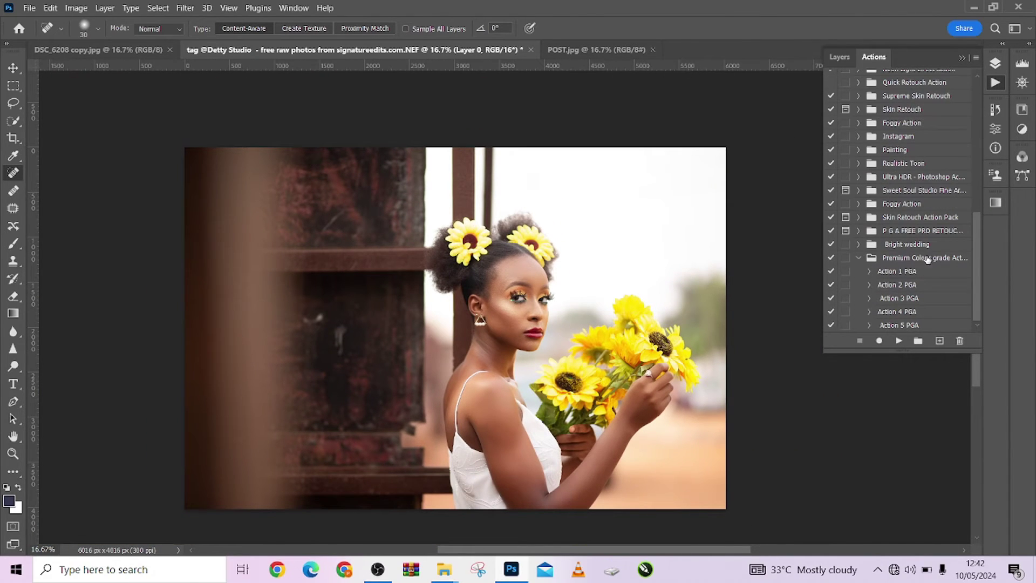
click(896, 272)
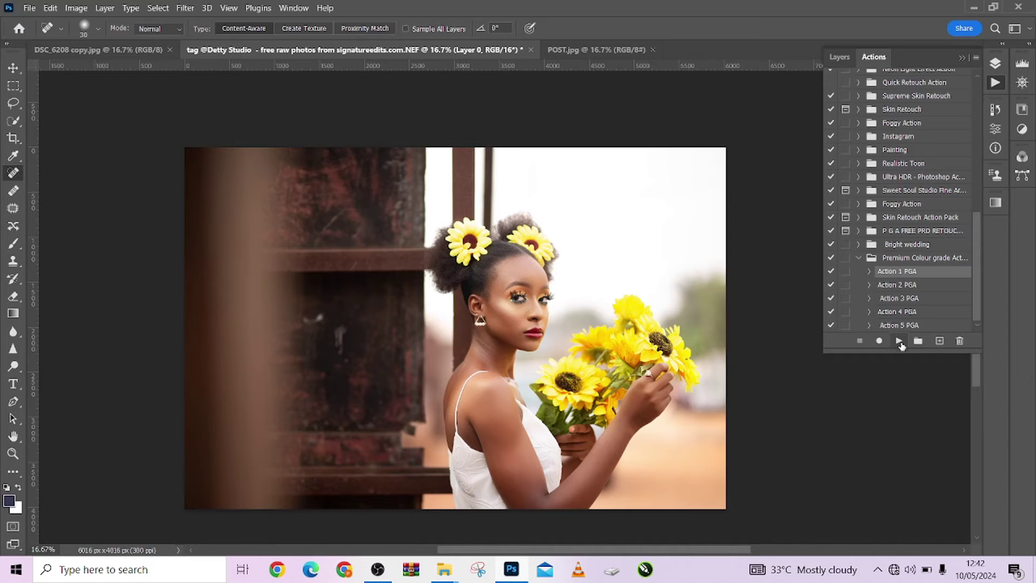
click(899, 341)
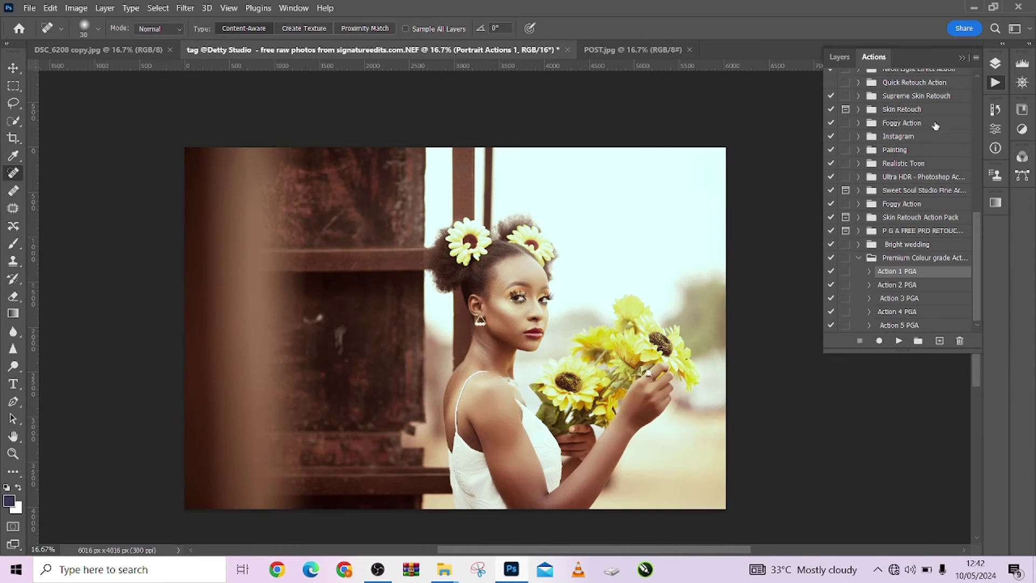
Step: Set the Portrait Actions 1 group's opacity to 21% and check its colour grade with the group hidden and shown
click(996, 63)
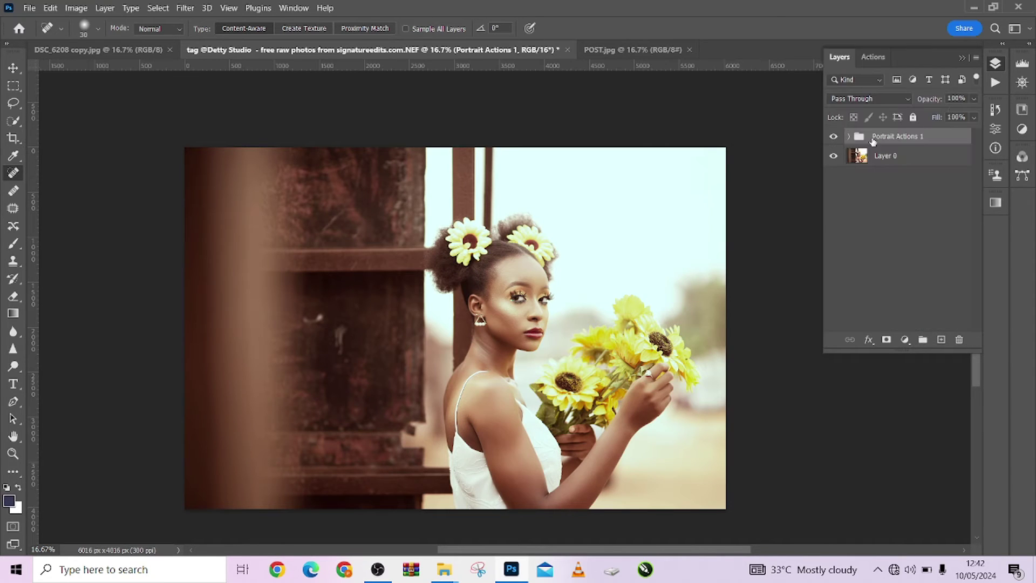
click(832, 137)
click(834, 137)
click(974, 99)
drag(974, 115, 926, 120)
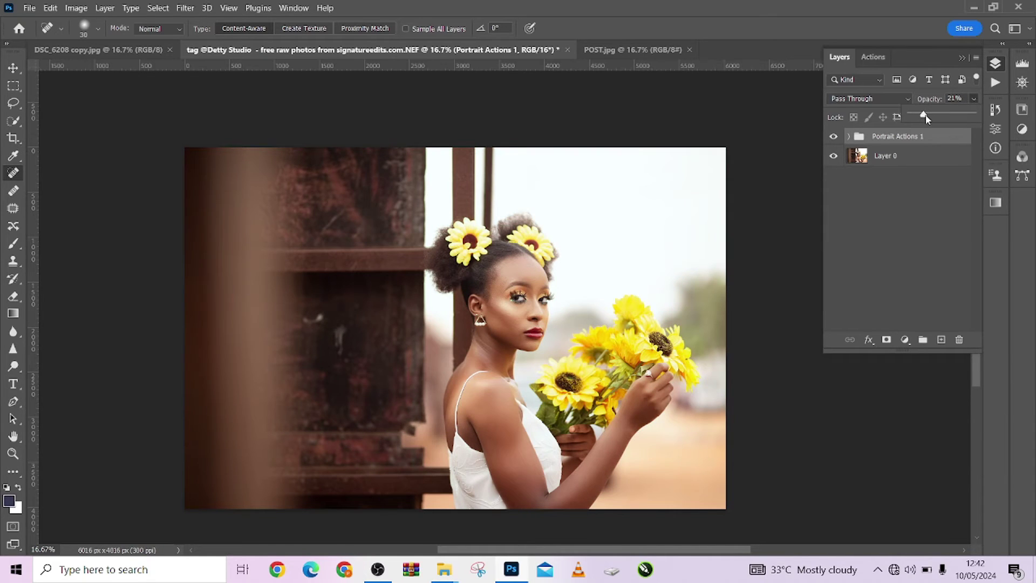
click(833, 137)
click(832, 138)
Step: Hide the Portrait Actions 1 group and play Action 3 PGA on Layer 0
click(834, 136)
click(899, 157)
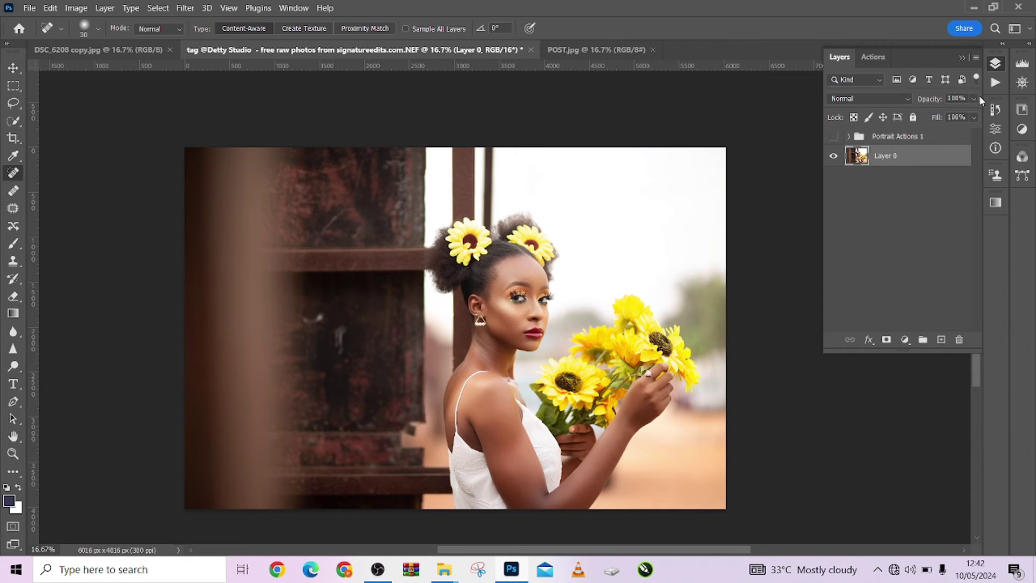
click(995, 84)
click(901, 298)
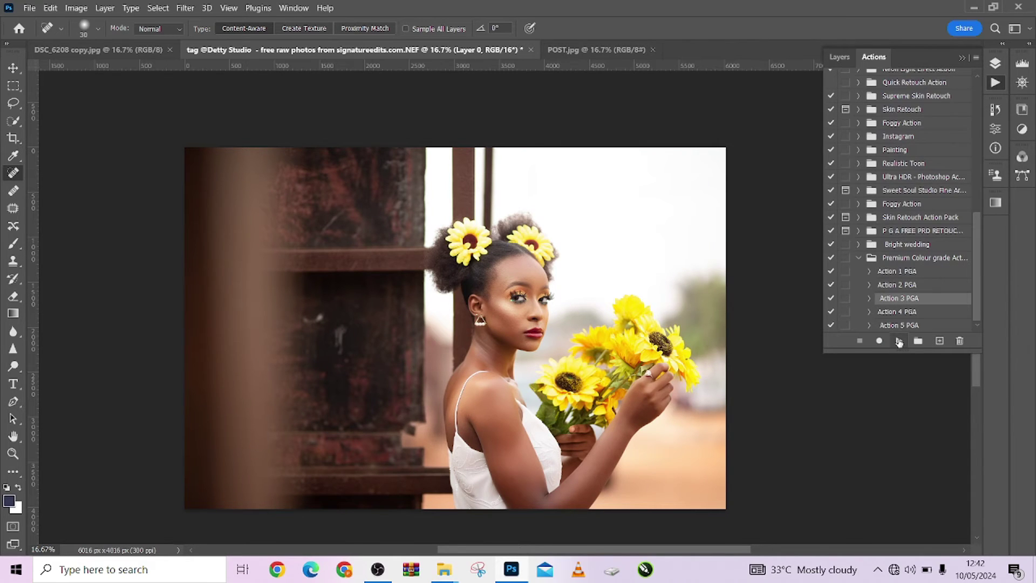
click(898, 341)
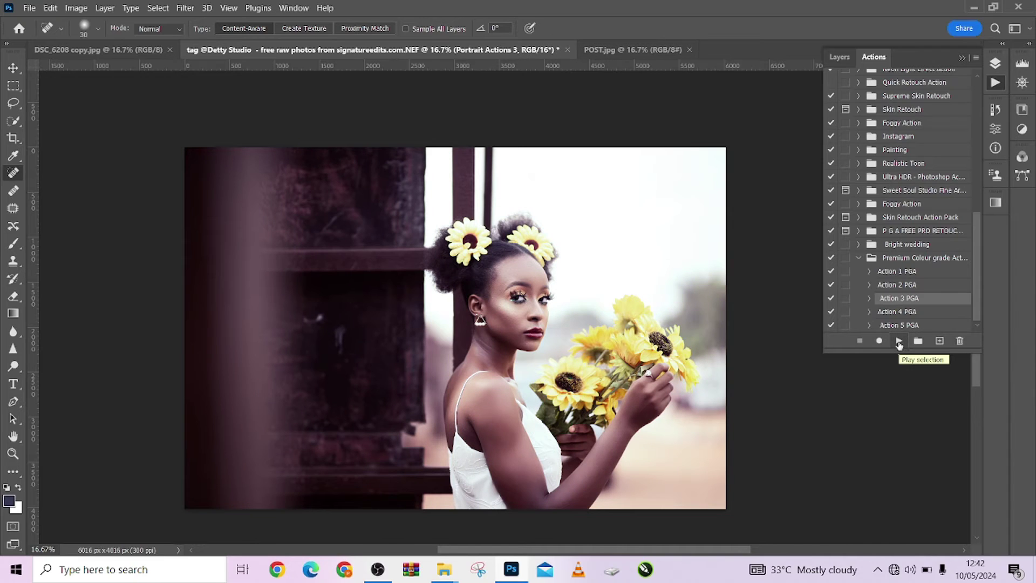
Step: Compare the portrait with the Portrait Actions 3 group hidden and shown
click(964, 55)
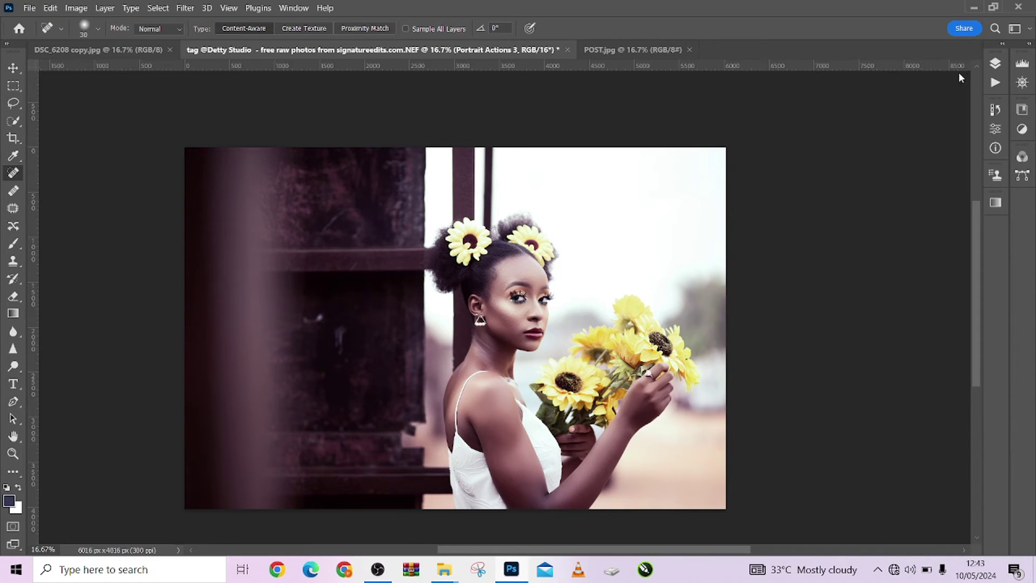
click(995, 63)
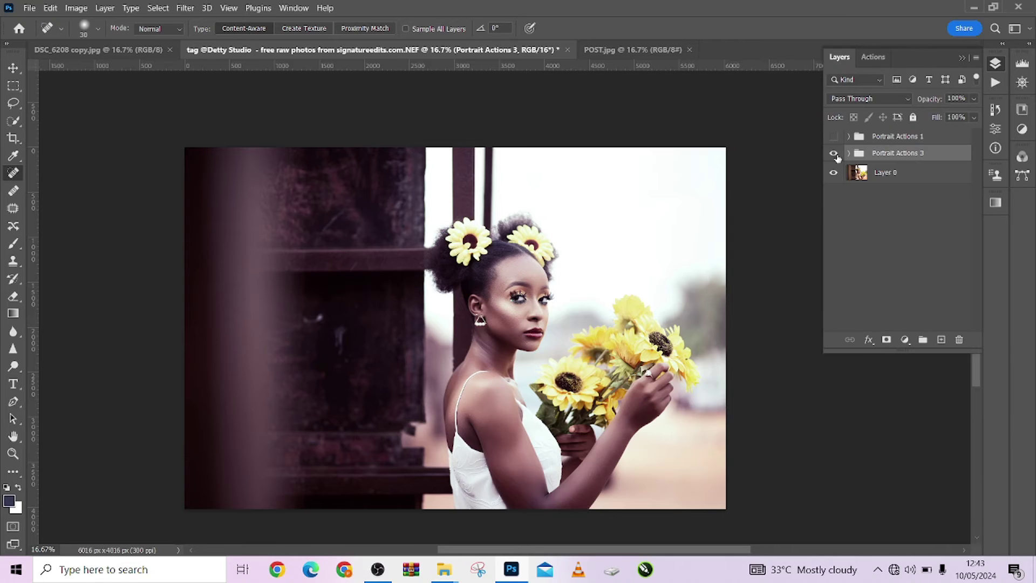
click(834, 154)
click(834, 155)
click(835, 155)
click(835, 155)
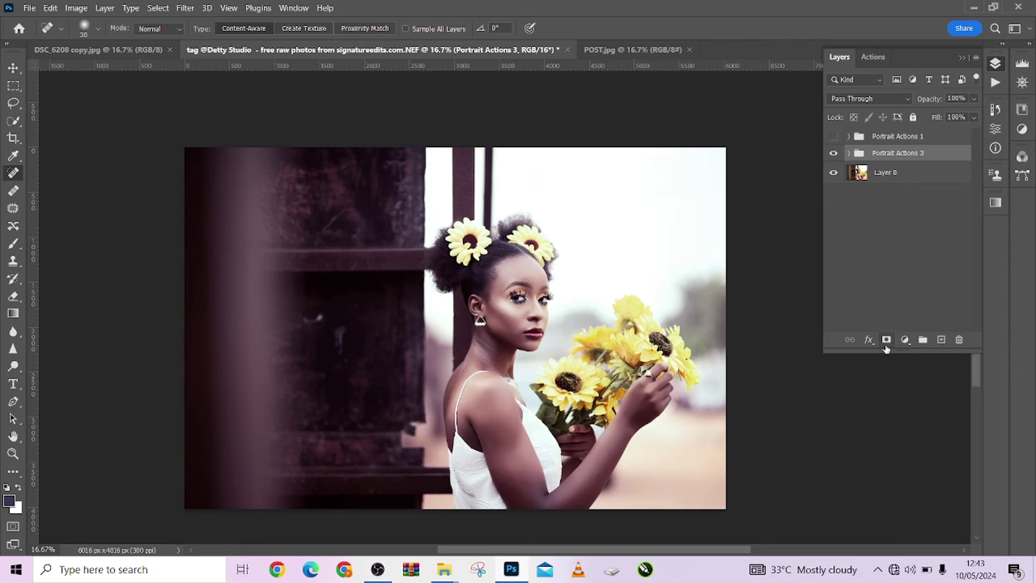
Step: Add an inverted black layer mask to the Portrait Actions 3 group and paint white over the face with a 200 px brush
click(886, 340)
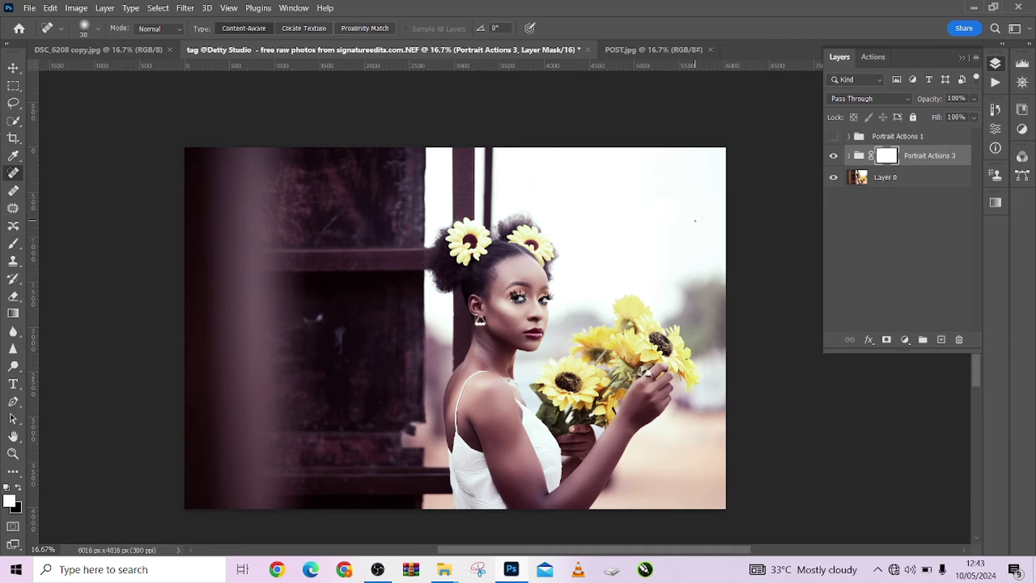
key(ctrl+i)
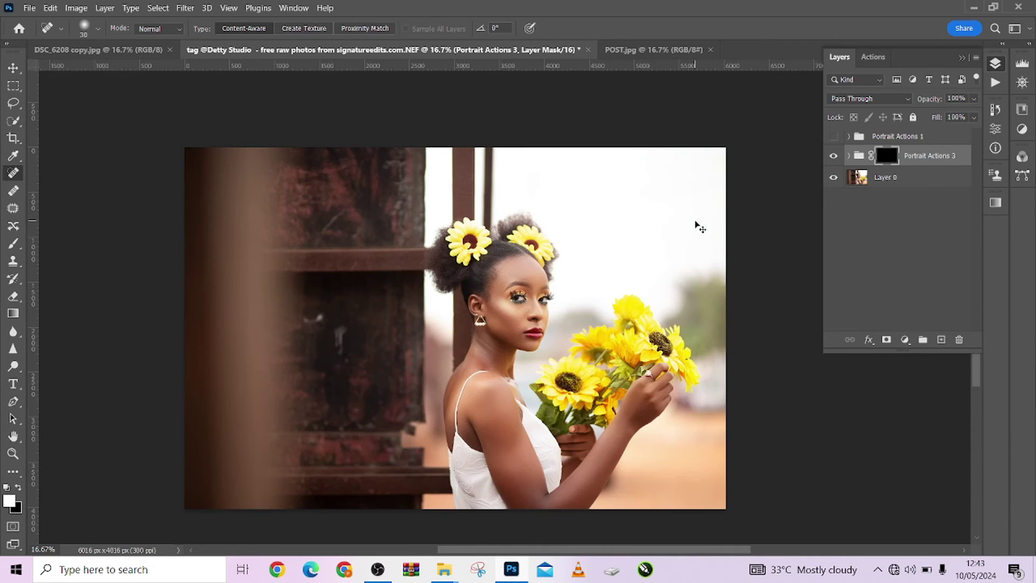
key(b)
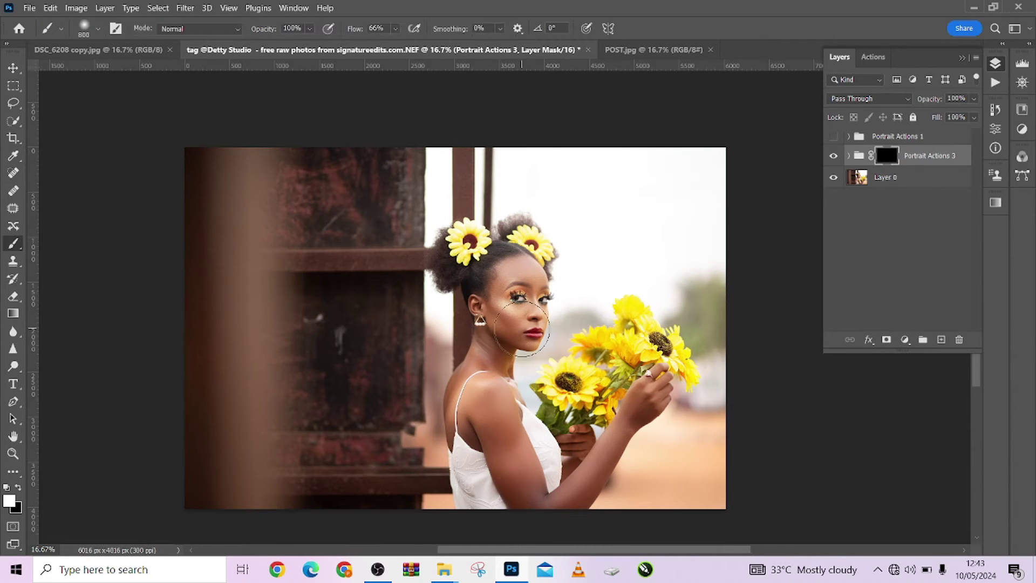
scroll(520, 297, up, 1)
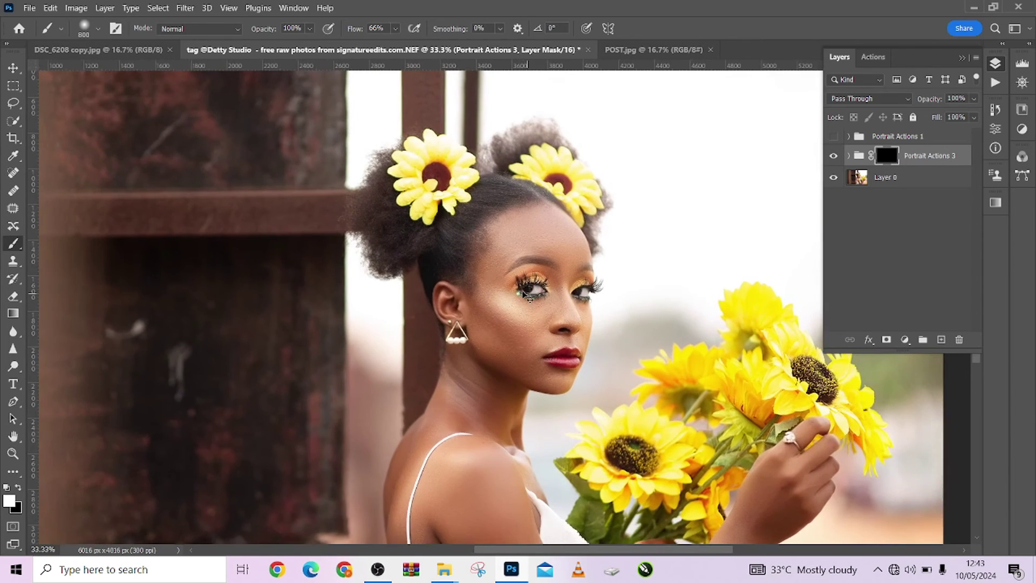
key(ctrl+minus)
key(bracketleft)
key(bracketleft)
key(bracketleft)
key(bracketleft)
key(bracketleft)
key(bracketleft)
key(bracketleft)
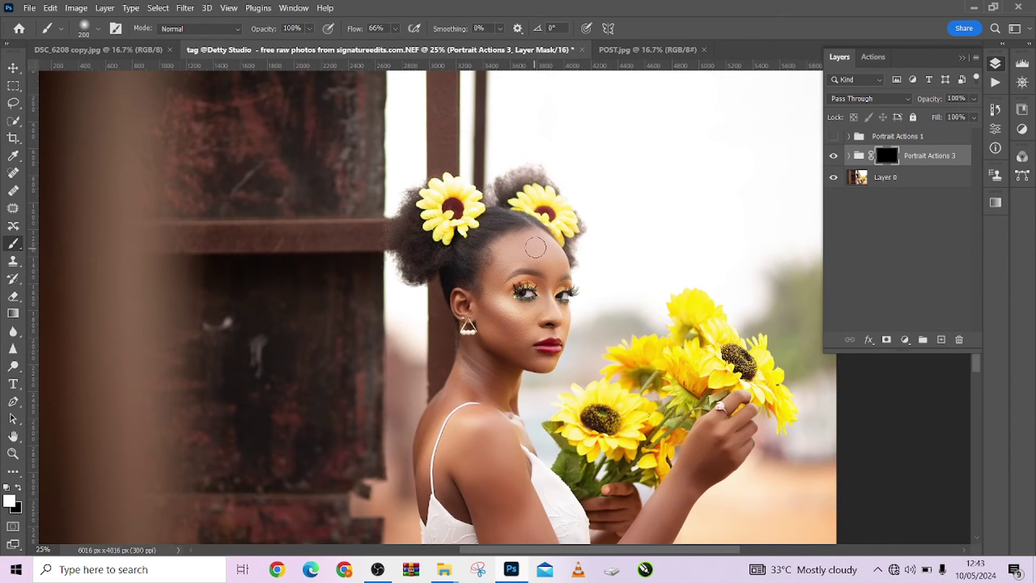
mouse_move(537, 248)
mouse_down()
mouse_move(512, 250)
mouse_move(529, 241)
mouse_move(487, 341)
mouse_move(531, 340)
mouse_move(504, 354)
mouse_move(554, 369)
mouse_move(470, 353)
mouse_move(480, 331)
mouse_move(458, 297)
mouse_move(489, 295)
mouse_up()
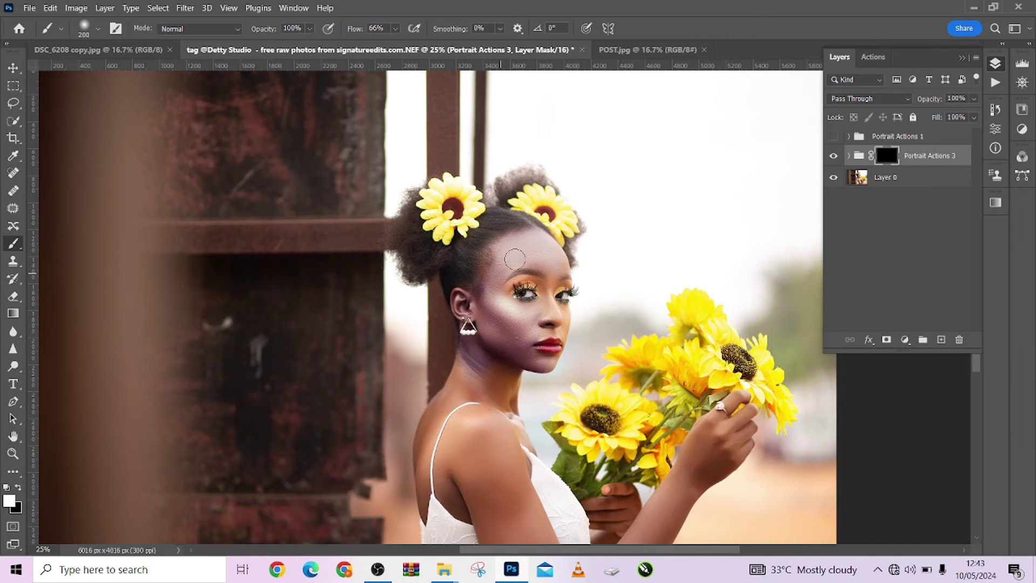
mouse_move(515, 259)
mouse_down()
mouse_move(507, 314)
mouse_move(539, 316)
mouse_move(548, 295)
mouse_move(528, 272)
mouse_up()
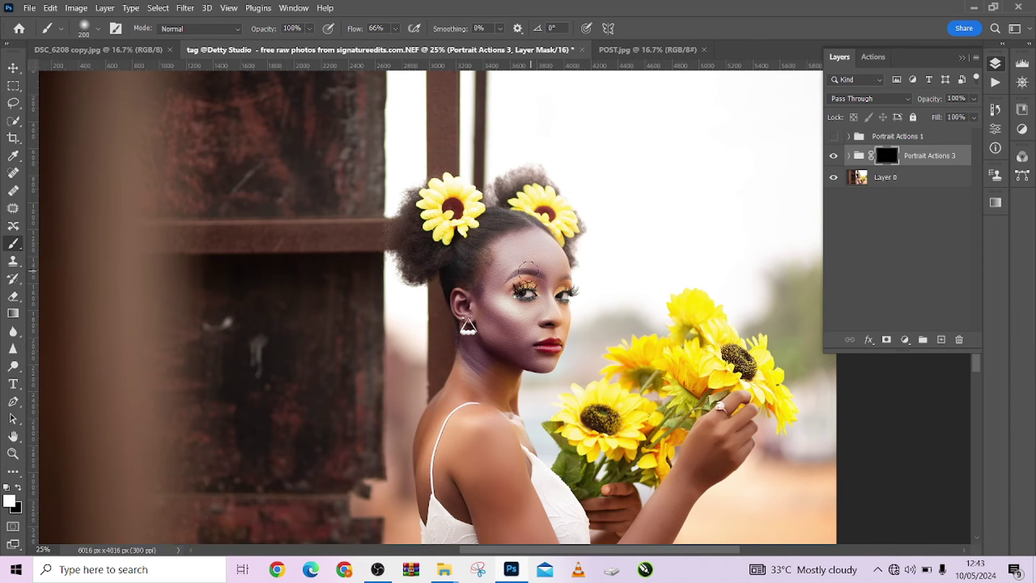
Step: Reveal the grade on the skin around the eyelids and nose by painting the mask with a 100 px brush
scroll(529, 272, up, 1)
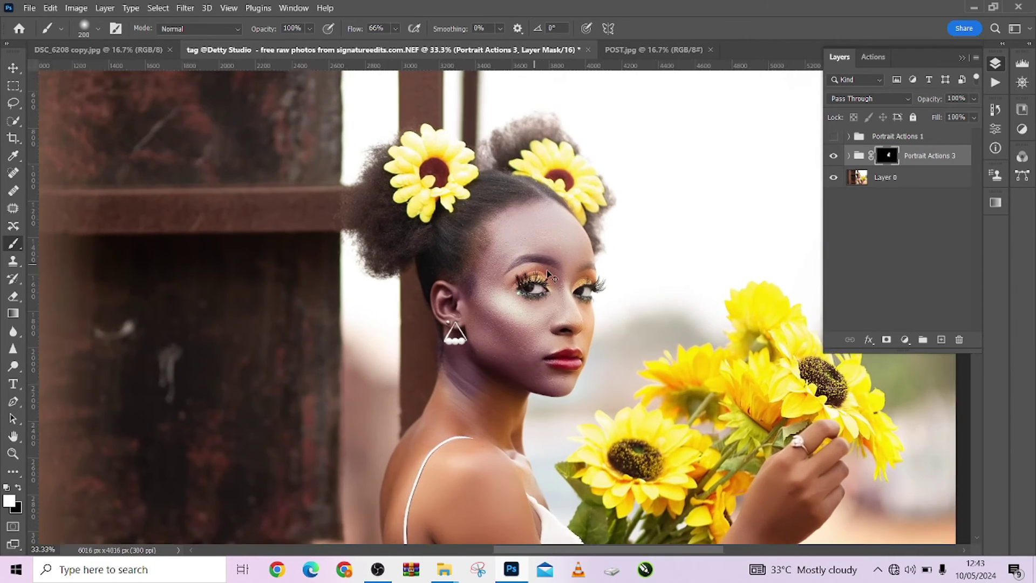
scroll(547, 274, up, 2)
key(bracketleft)
key(bracketleft)
key(bracketleft)
key(bracketleft)
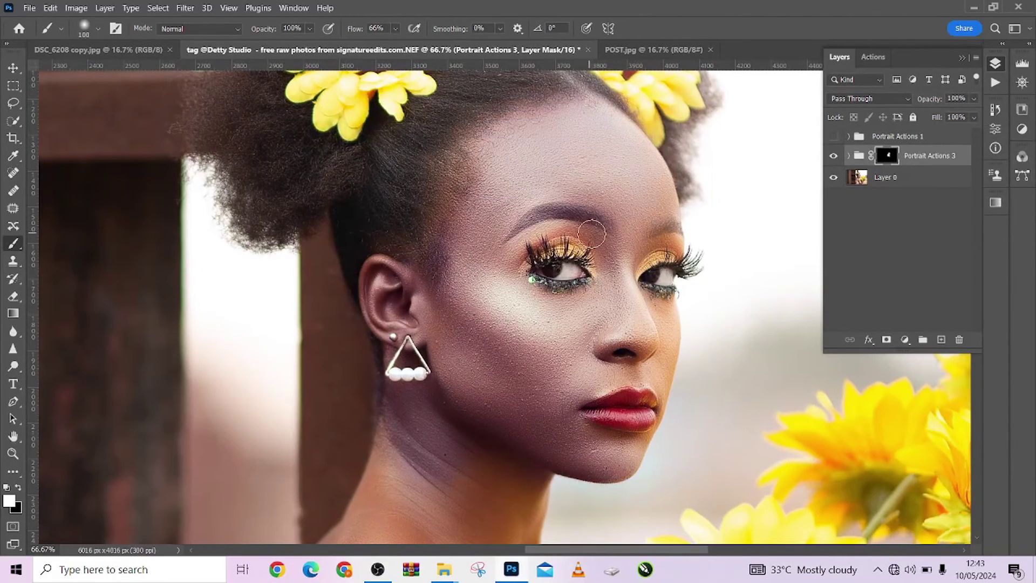
mouse_move(592, 234)
mouse_down()
mouse_move(533, 246)
mouse_move(577, 235)
mouse_move(594, 253)
mouse_move(578, 236)
mouse_move(532, 246)
mouse_move(526, 265)
mouse_move(590, 248)
mouse_move(614, 266)
mouse_move(635, 256)
mouse_up()
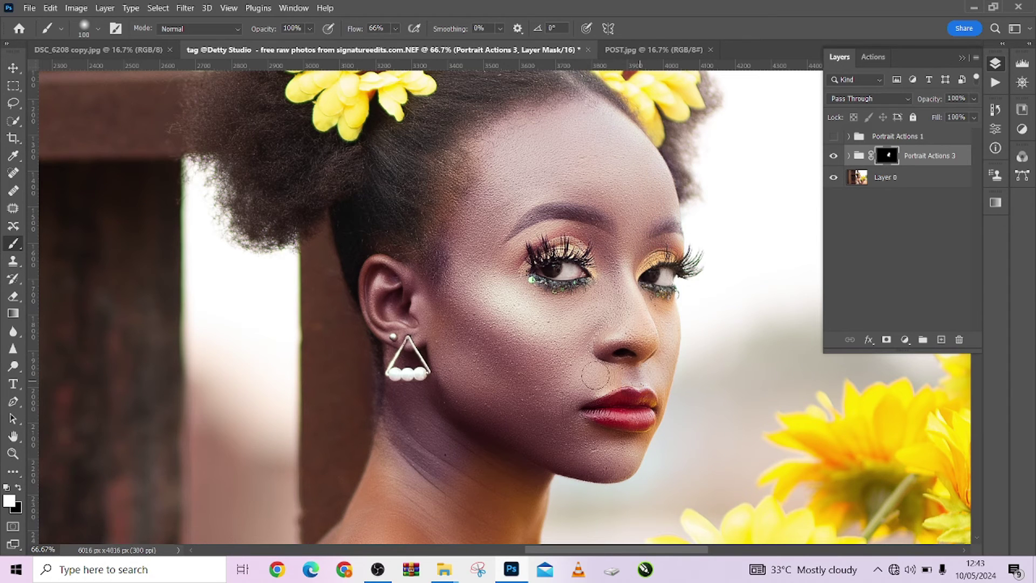
Step: Paint the group's mask over the neck and shoulder with a 500 px brush
drag(499, 334, 484, 128)
key(bracketright)
key(bracketright)
key(bracketright)
key(bracketright)
key(bracketright)
key(bracketright)
key(bracketright)
key(bracketright)
mouse_move(475, 289)
mouse_down()
mouse_move(532, 287)
mouse_move(389, 340)
mouse_move(396, 429)
mouse_move(378, 474)
mouse_up()
key(ctrl+minus)
drag(457, 475, 486, 306)
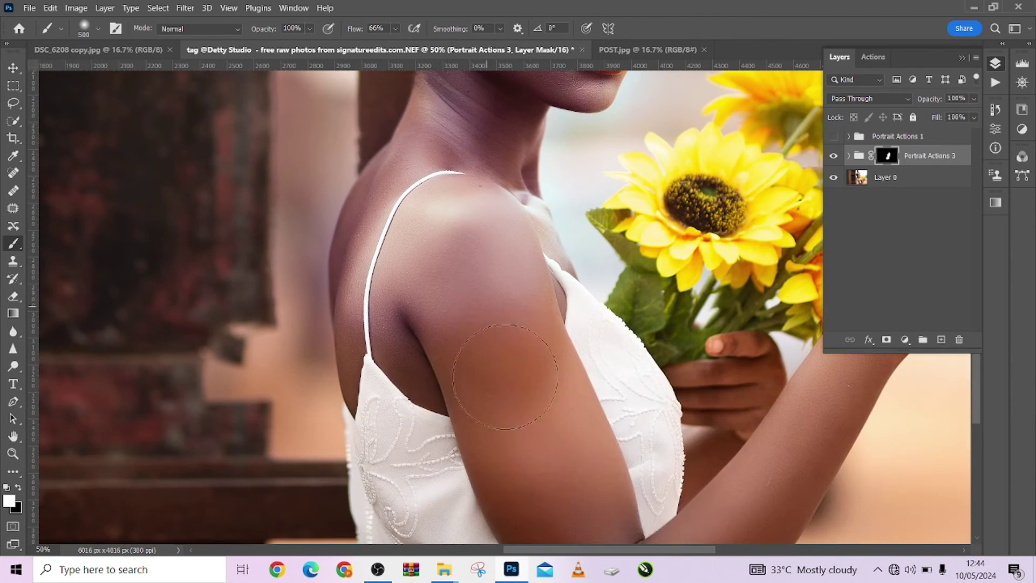
Step: Paint the mask down the upper arm and back, using a 250 px brush for the narrower skin areas
mouse_move(505, 377)
mouse_down()
mouse_move(534, 410)
mouse_move(510, 473)
mouse_up()
key(bracketleft)
key(bracketleft)
key(bracketleft)
drag(432, 392, 341, 401)
drag(606, 467, 521, 256)
drag(521, 256, 517, 247)
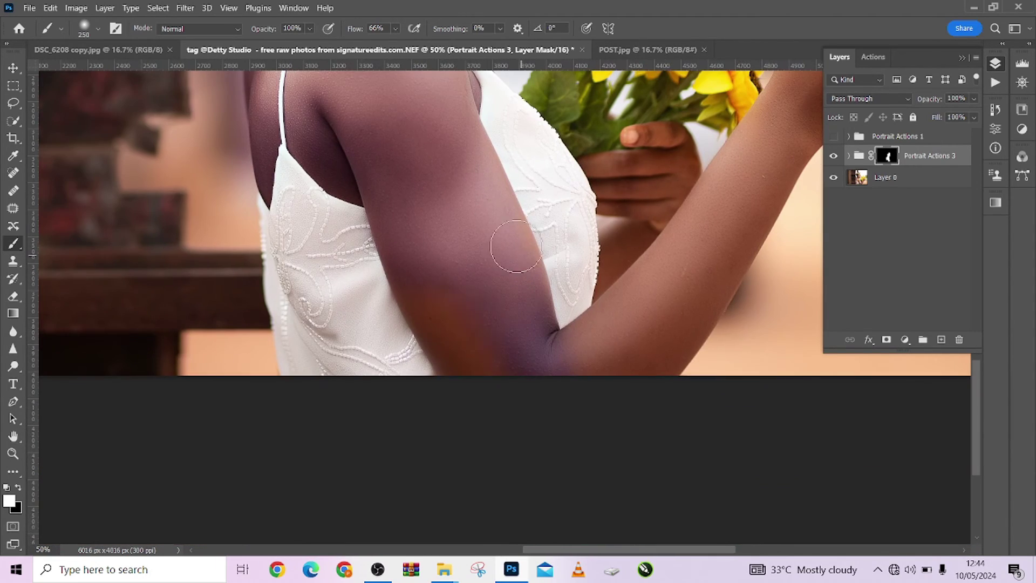
Step: Extend the mask painting over the forearm and hands, and set the brush flow to 29%
drag(722, 243, 474, 439)
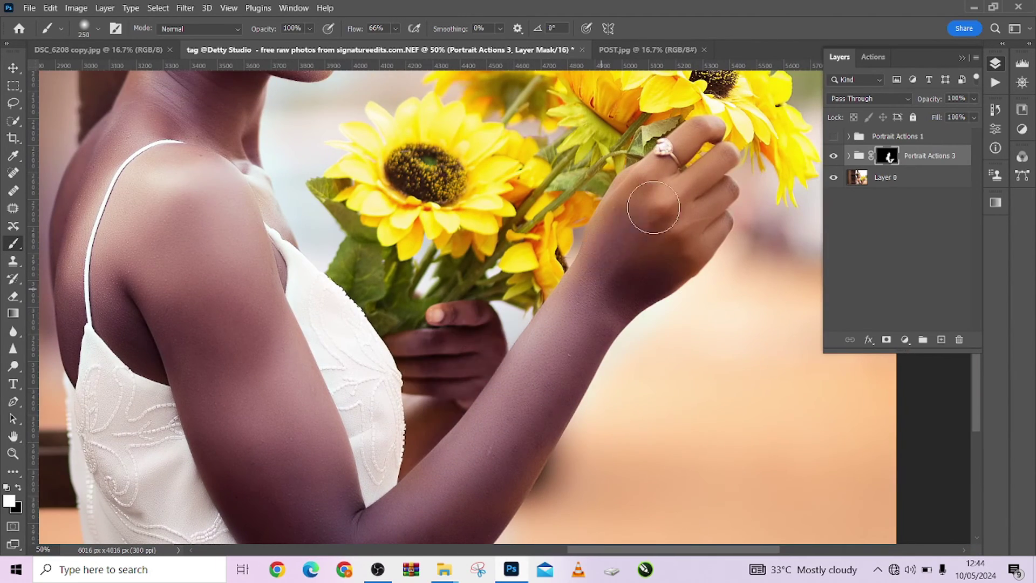
mouse_move(653, 207)
mouse_down()
mouse_move(705, 259)
mouse_move(664, 260)
mouse_up()
drag(511, 487, 613, 326)
drag(381, 179, 495, 470)
key(ctrl+minus)
drag(467, 130, 425, 243)
click(396, 28)
drag(408, 44, 380, 44)
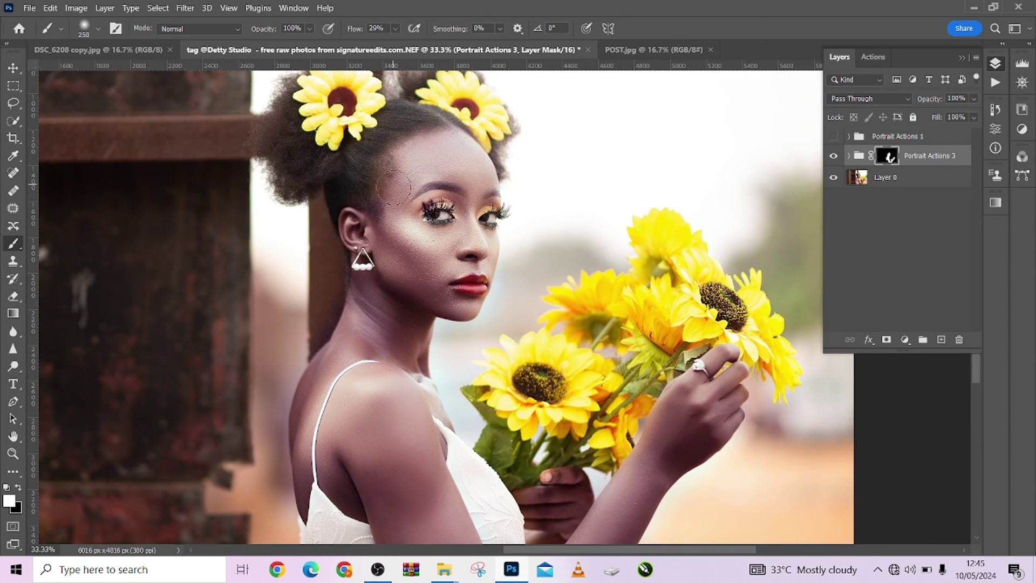
Step: Compare the whole portrait with the masked Portrait Actions 3 group hidden and shown
key(ctrl+minus)
key(ctrl+minus)
key(v)
click(832, 157)
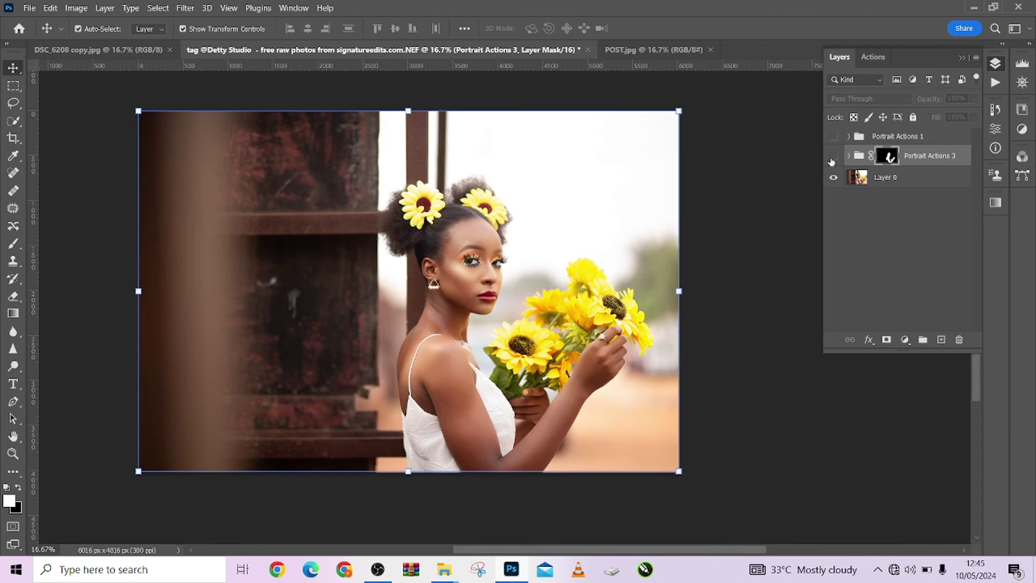
click(833, 158)
click(832, 158)
click(833, 157)
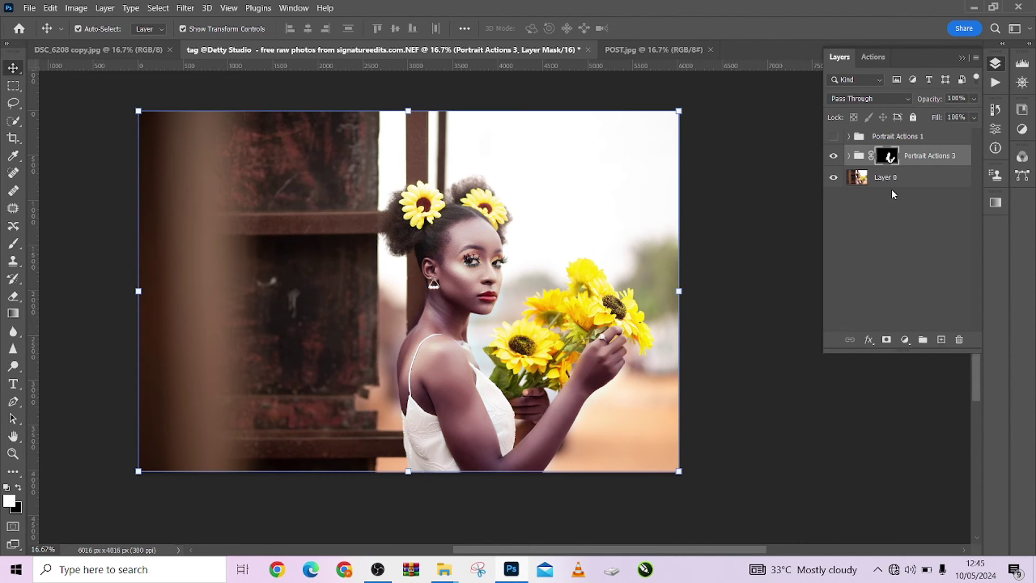
click(833, 157)
click(833, 157)
click(832, 157)
click(833, 157)
click(834, 157)
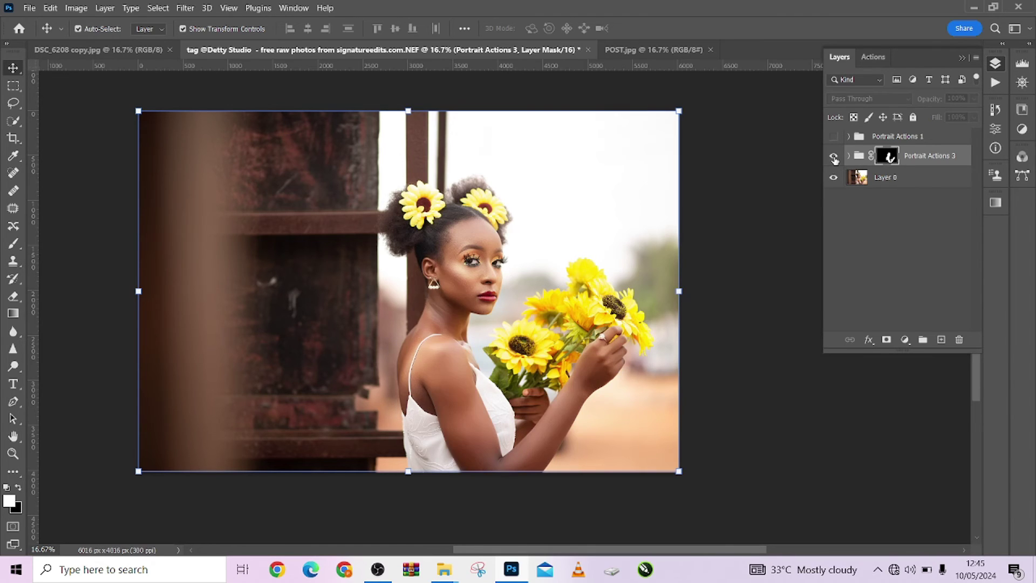
click(834, 157)
click(833, 157)
click(833, 157)
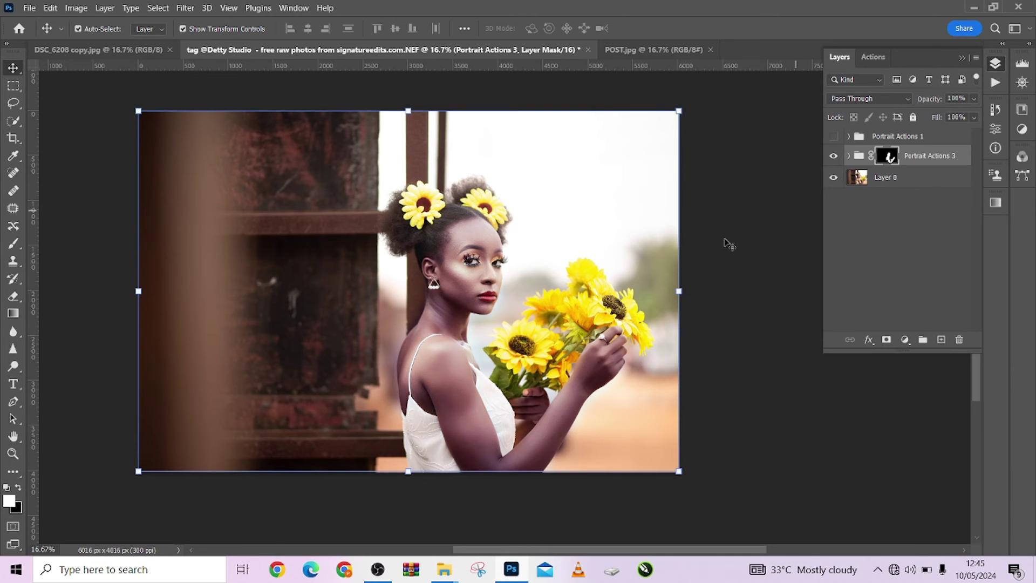
key(ctrl+plus)
key(ctrl+minus)
Step: Lower the Portrait Actions 3 group's opacity to about 82% and check the grade with the group hidden and shown
click(974, 99)
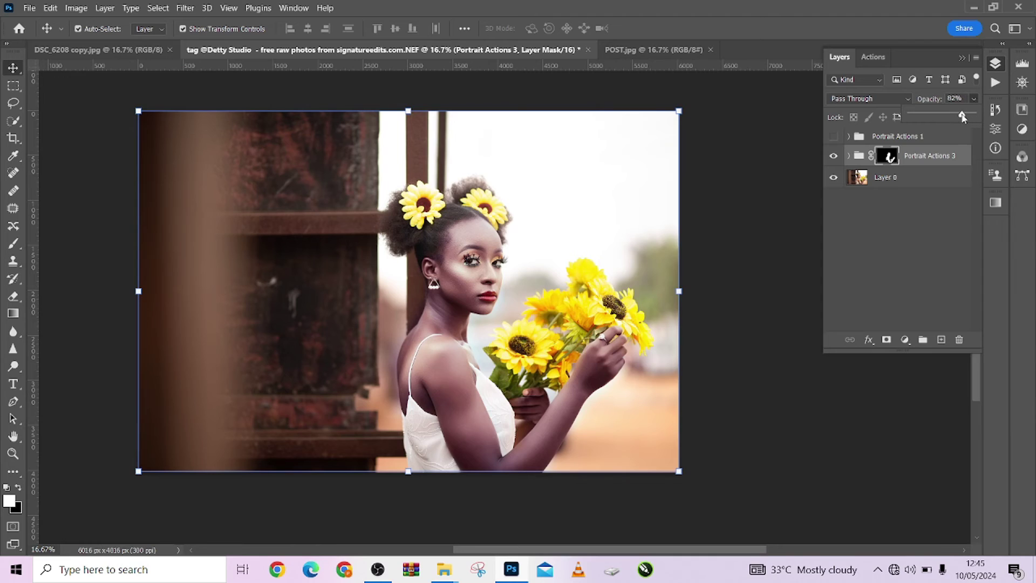
drag(965, 114, 959, 120)
click(834, 156)
click(834, 156)
click(834, 156)
click(835, 157)
Step: Switch to POST.jpg, unlock its background layer and play Action 1 PGA from the Premium Colour grade action set
click(640, 48)
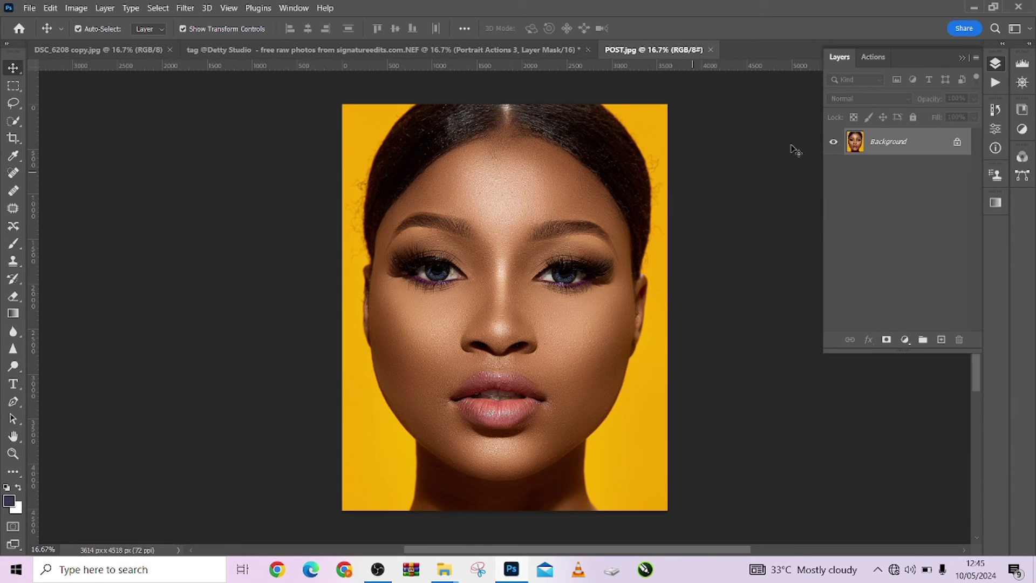
click(957, 141)
click(996, 82)
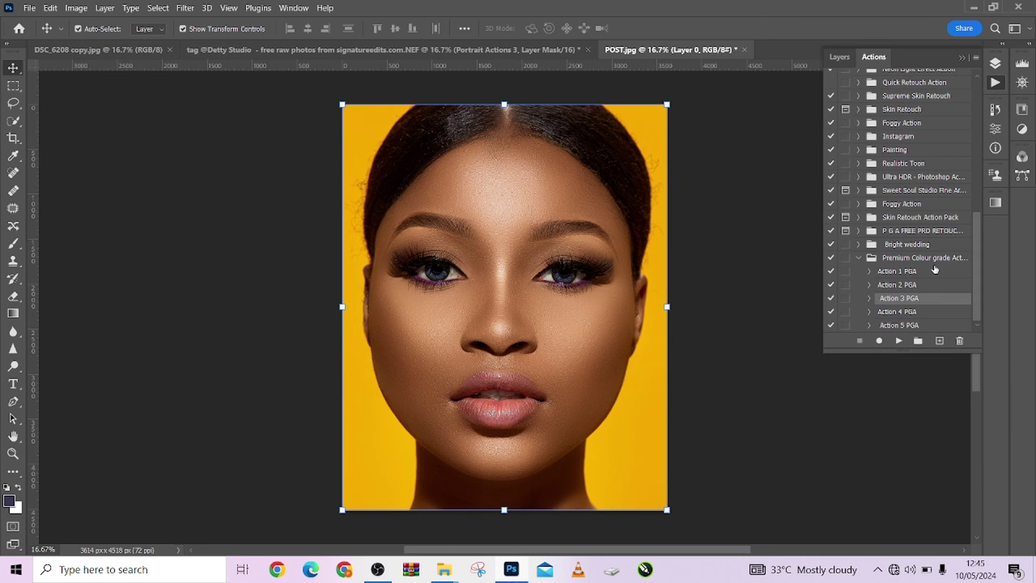
click(902, 275)
click(896, 346)
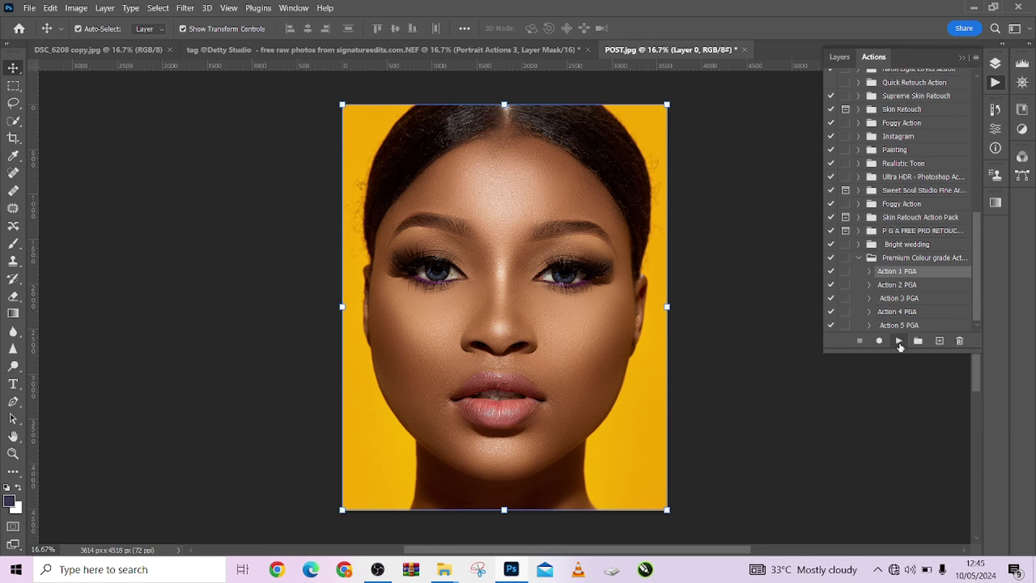
Step: Compare the close-up face in POST.jpg with the Portrait Actions 1 group hidden and shown
click(962, 58)
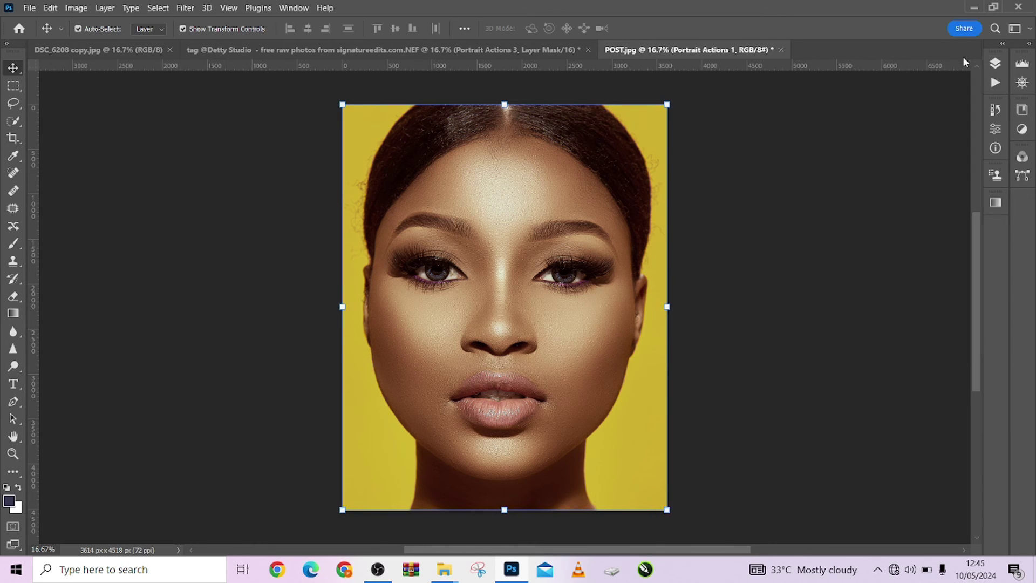
click(996, 64)
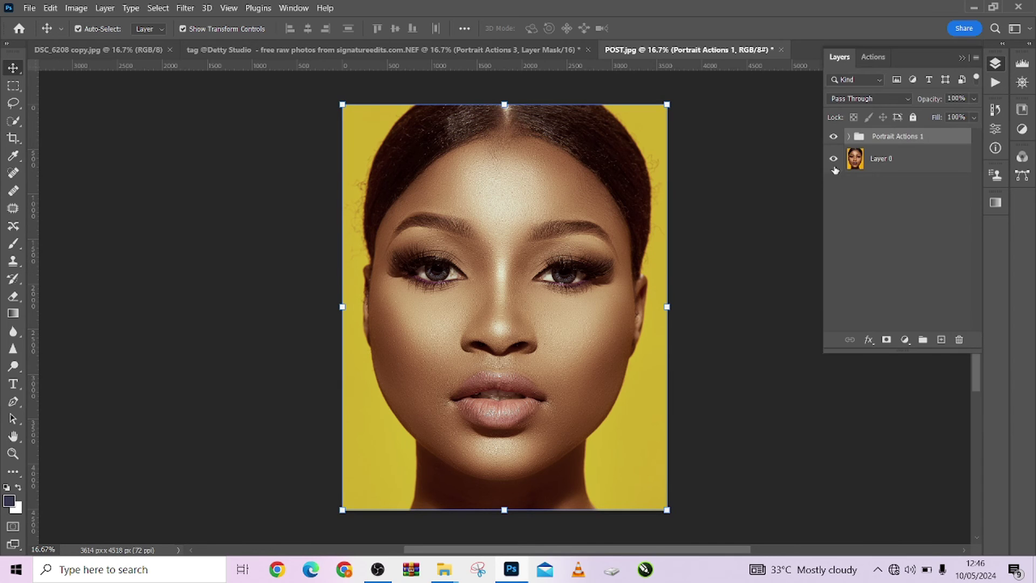
click(834, 137)
click(834, 137)
click(835, 137)
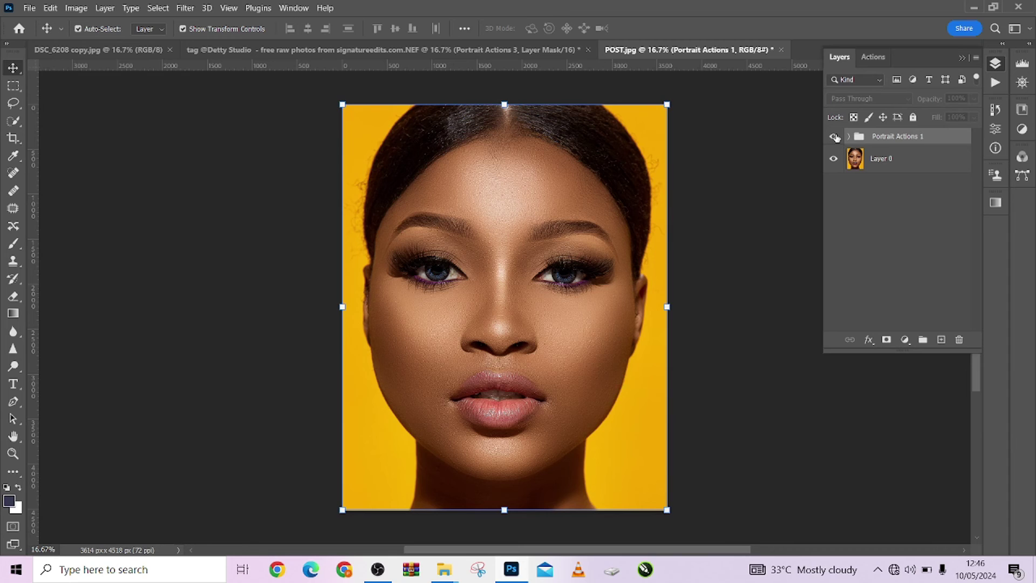
click(834, 138)
Step: Hide the Portrait Actions 1 group and play Action 2 PGA on Layer 0 of POST.jpg
click(902, 160)
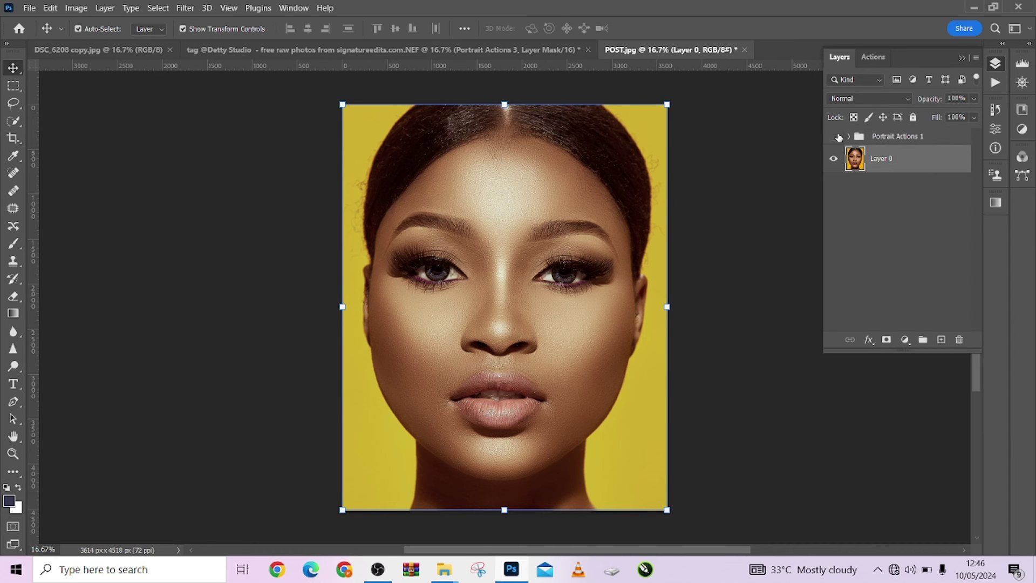
click(838, 137)
click(996, 82)
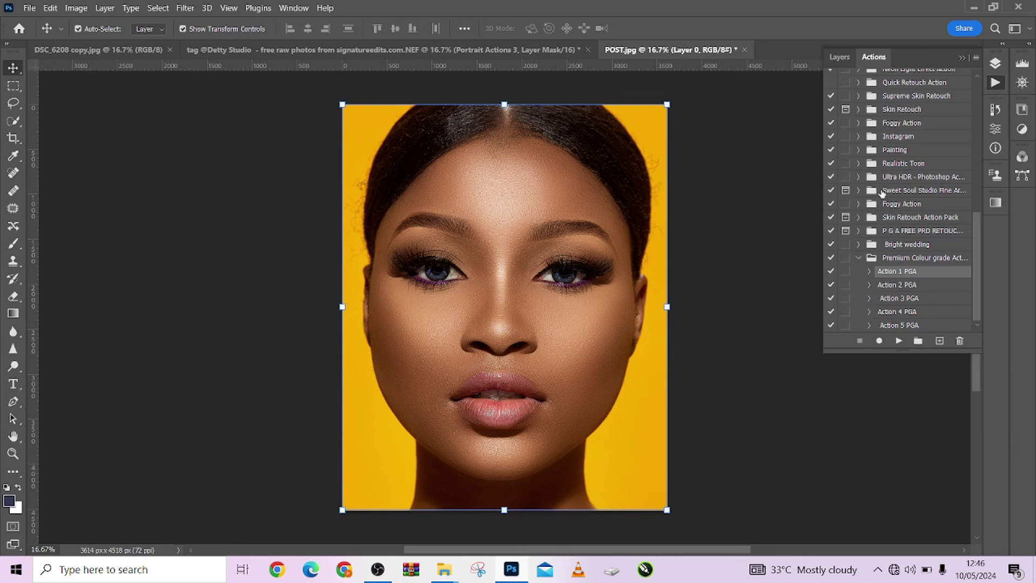
click(897, 284)
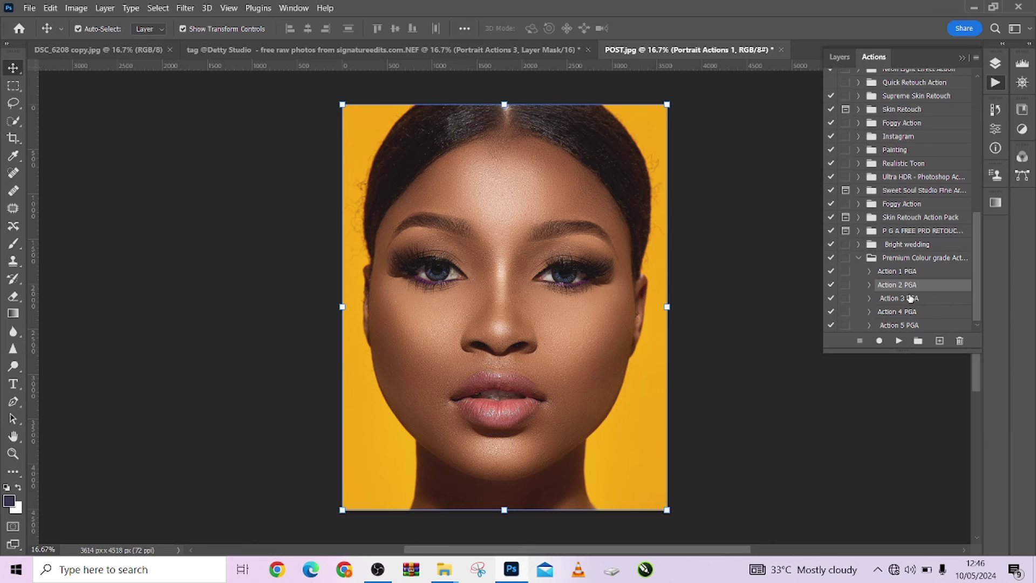
Step: Play Action 3 PGA on POST.jpg, continuing past the unavailable Photo Filter and Shadow/Highlight commands
click(911, 299)
click(898, 340)
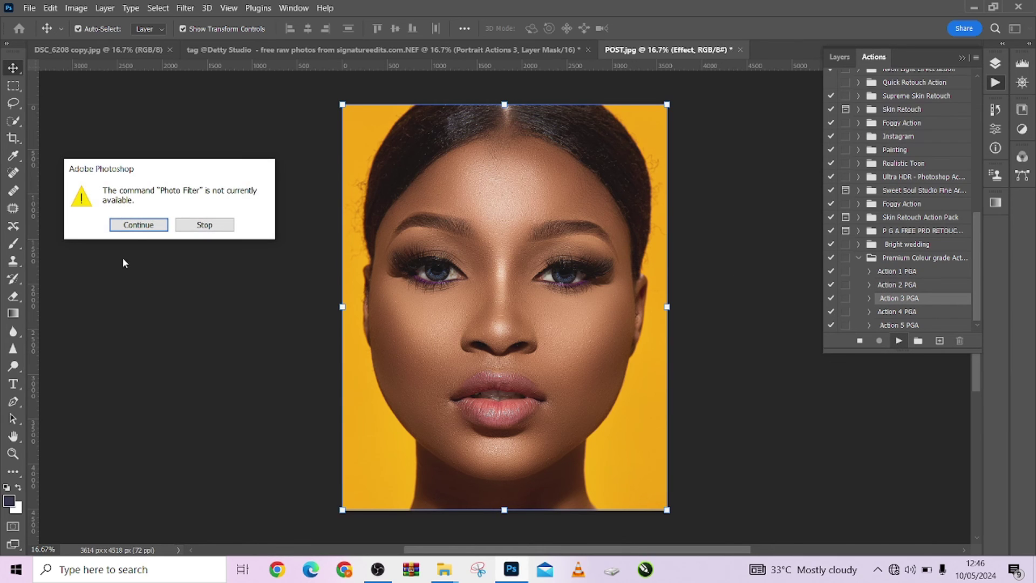
click(137, 225)
click(139, 225)
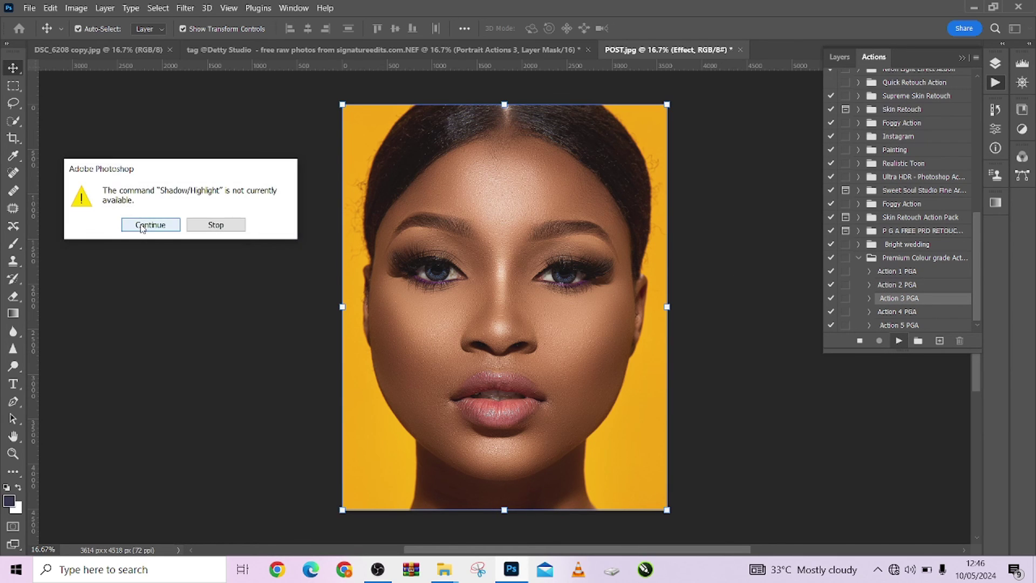
click(139, 225)
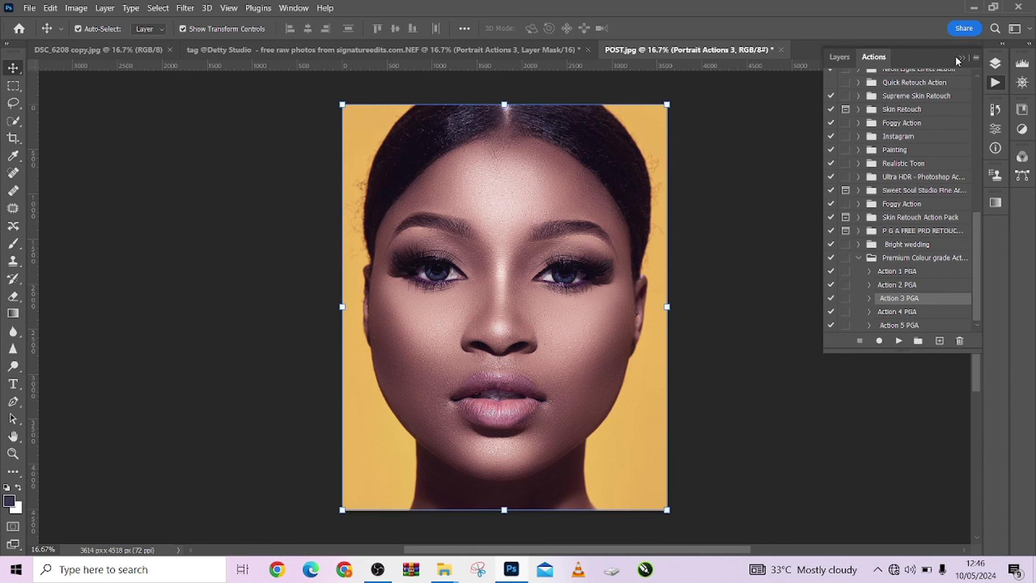
Step: Compare POST.jpg with the Portrait Actions 3 group hidden and shown, leaving the group hidden
click(995, 63)
click(834, 137)
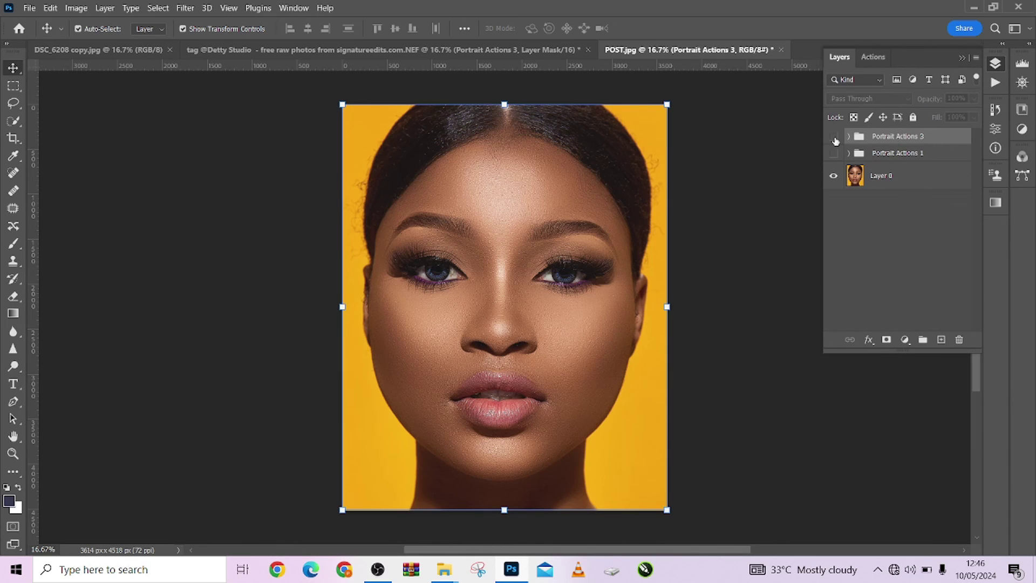
click(833, 137)
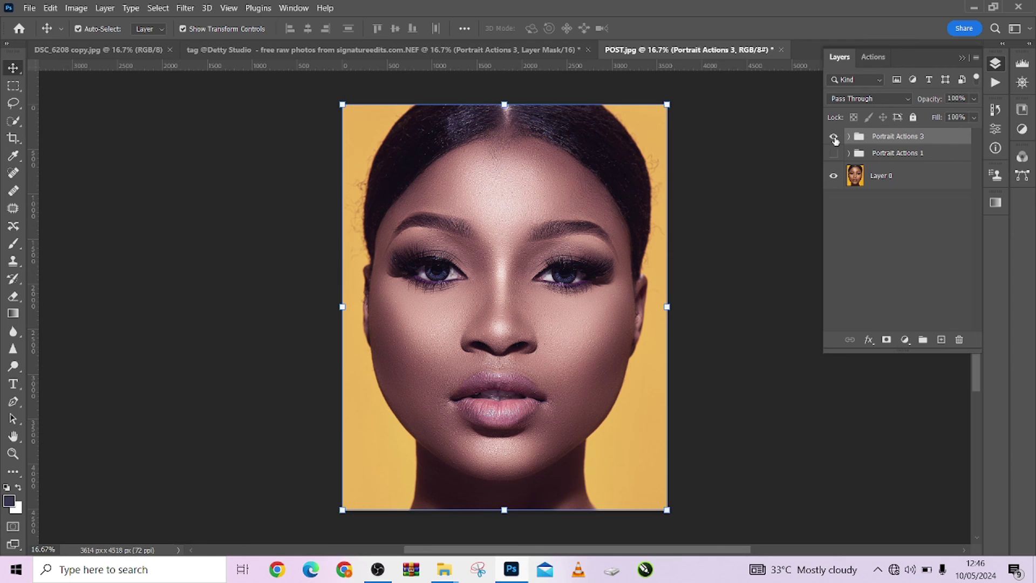
click(834, 137)
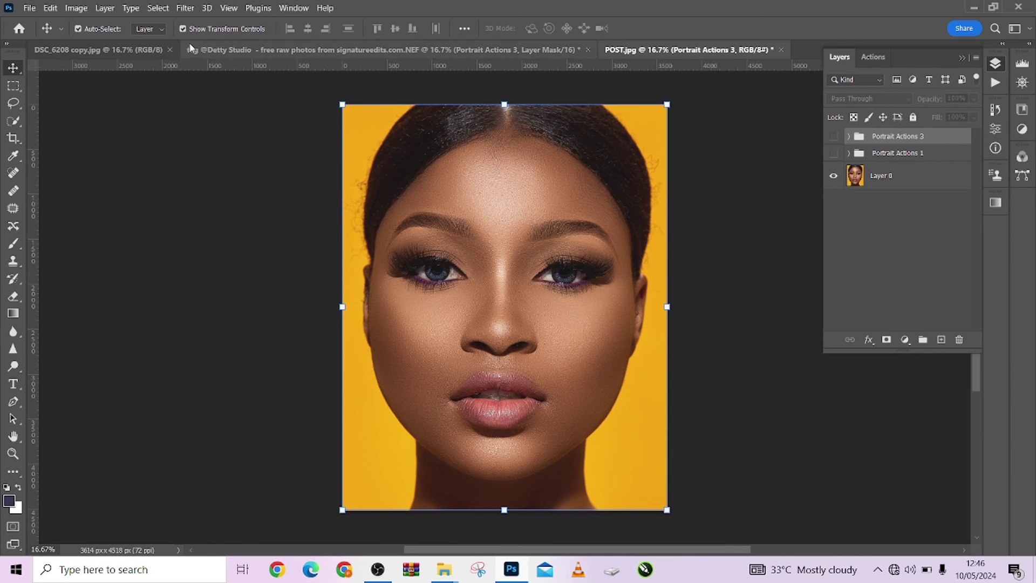
Step: Switch to DSC_6208 copy.jpg, unlock its Background layer and play Action 3 PGA on the wedding photo
click(118, 49)
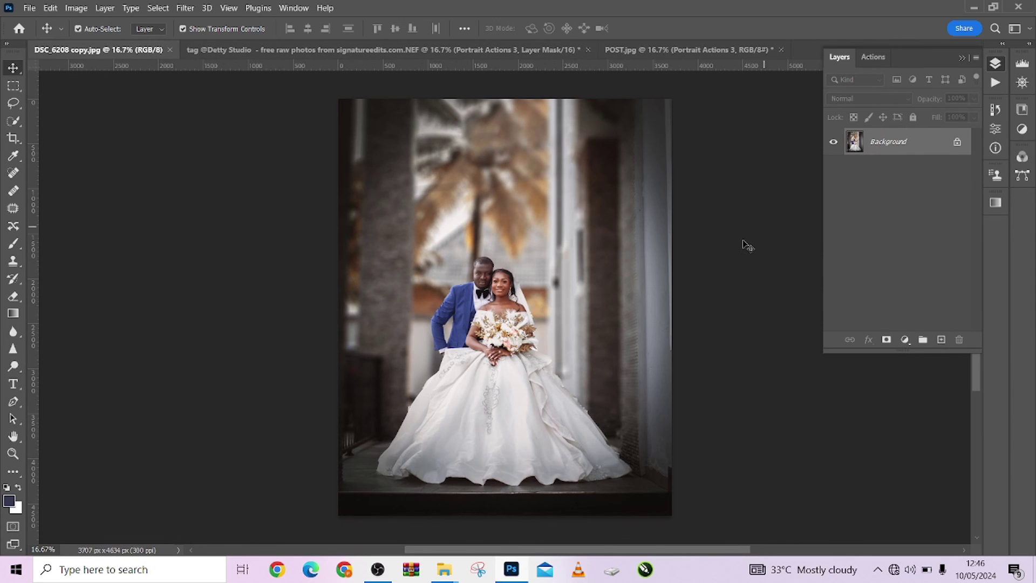
click(954, 142)
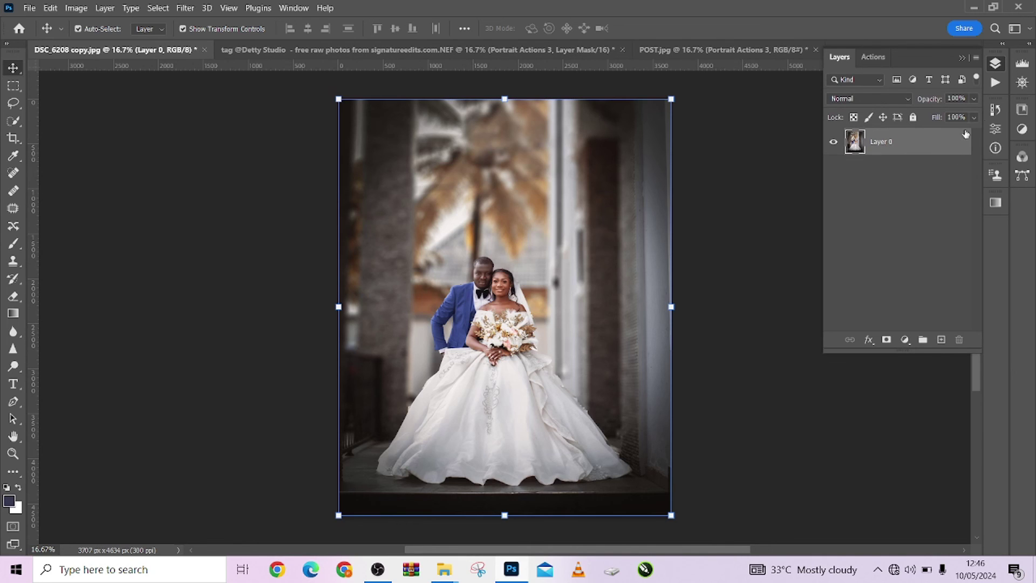
click(996, 83)
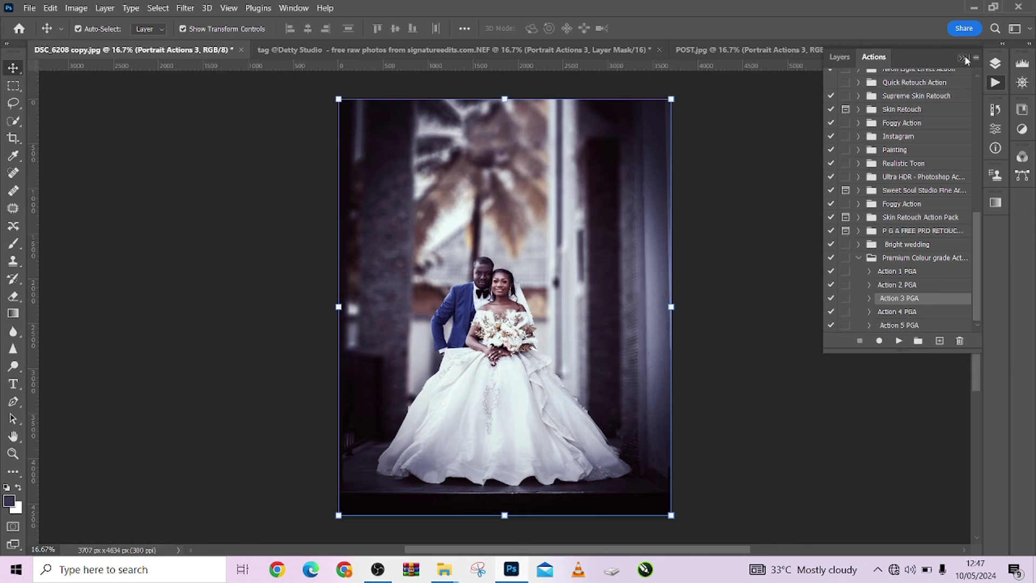
Step: Compare the wedding photo with the Portrait Actions 3 group hidden and shown
click(963, 57)
click(996, 63)
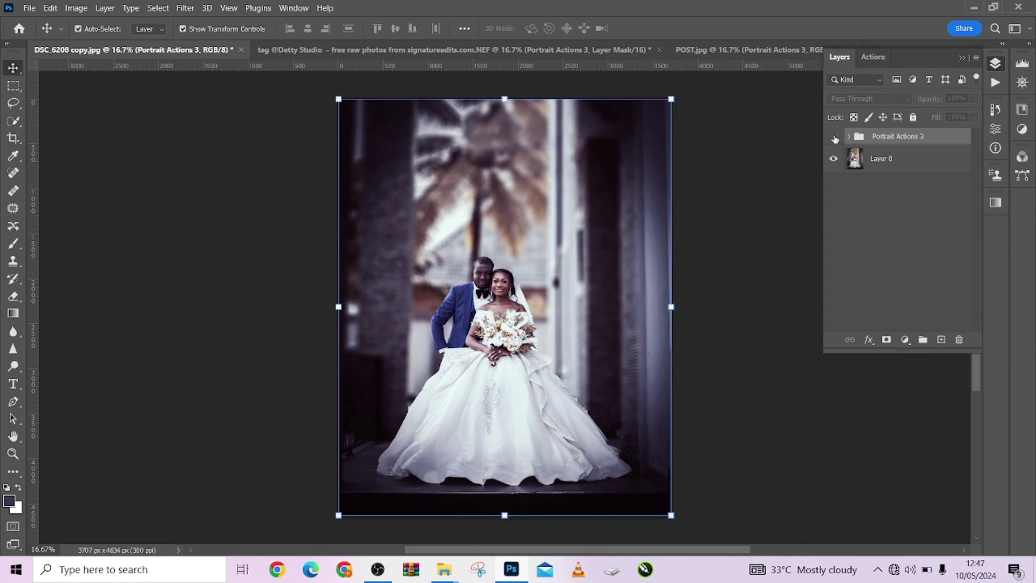
click(834, 137)
click(834, 137)
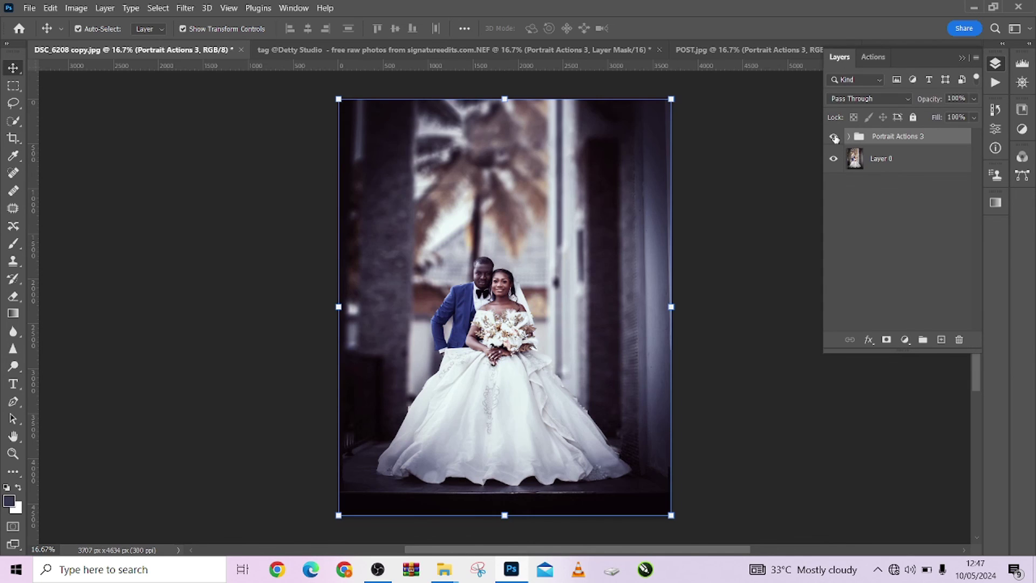
Step: Lower the Portrait Actions 3 group's opacity to 47% and compare the wedding photo with and without it, leaving the group hidden
click(971, 101)
drag(966, 114, 941, 114)
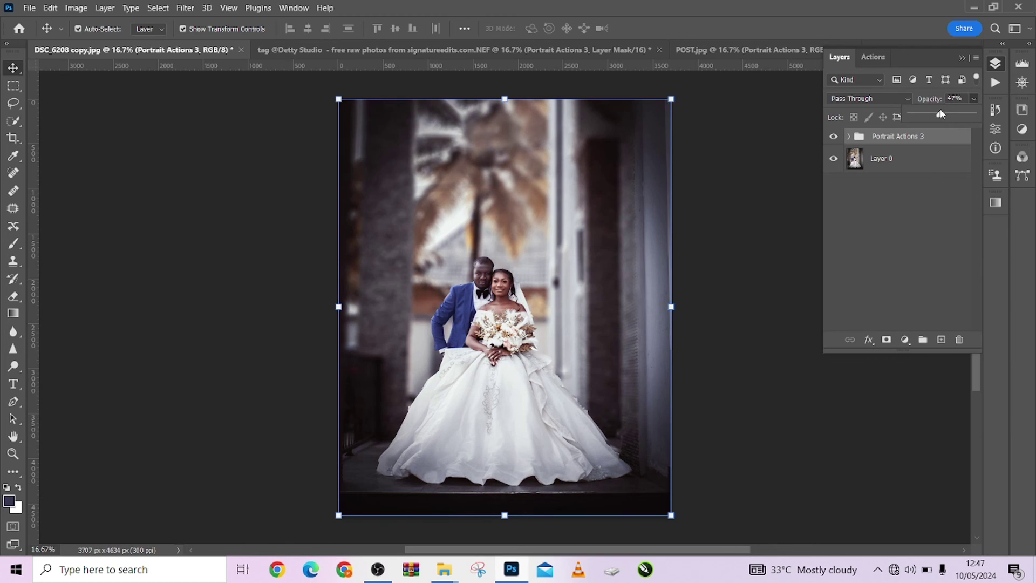
click(834, 138)
click(833, 138)
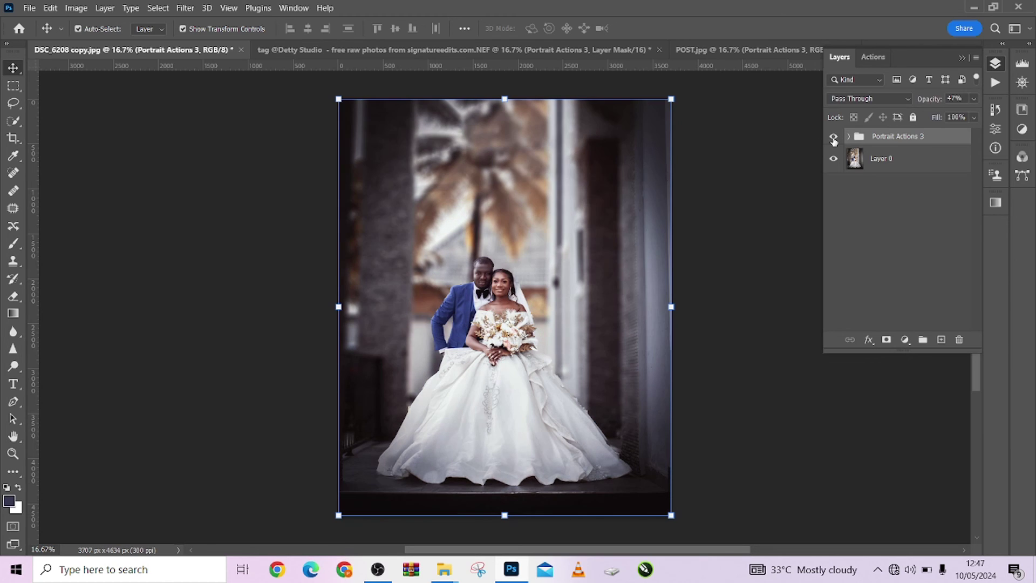
click(834, 138)
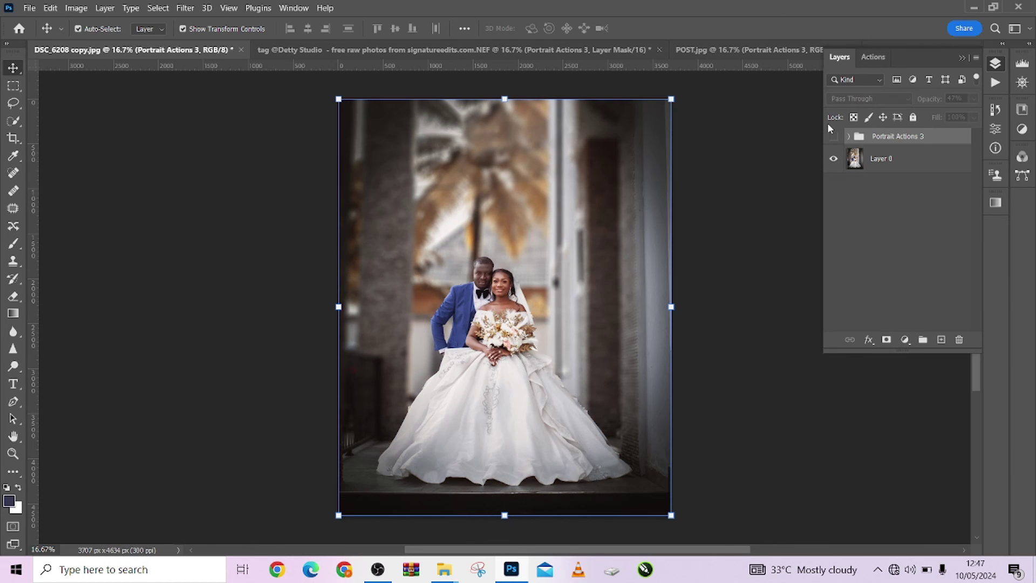